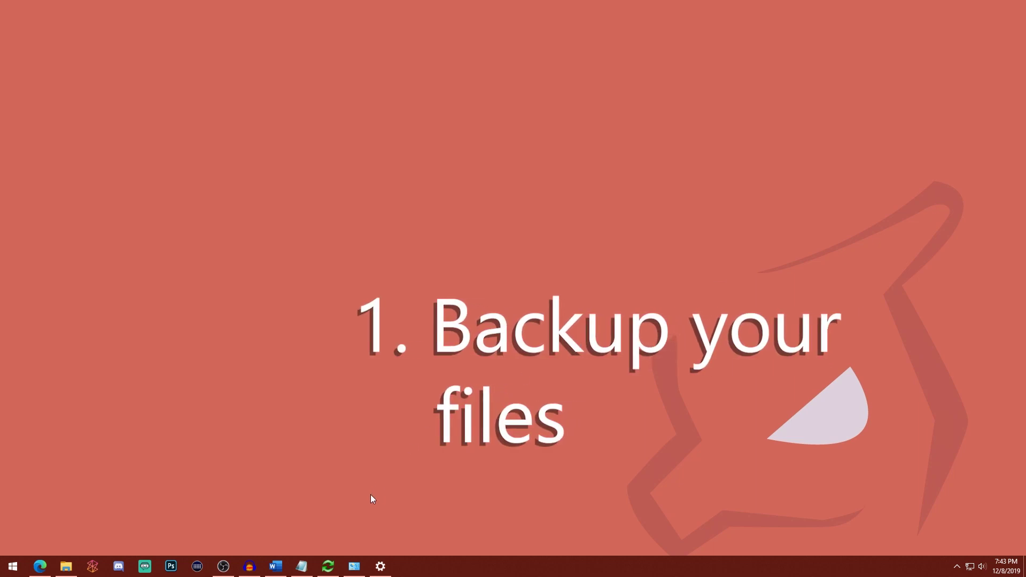
# Bring up the File History Backup page in Settings, then minimize it to leave the desktop
pyautogui.click(380, 566)
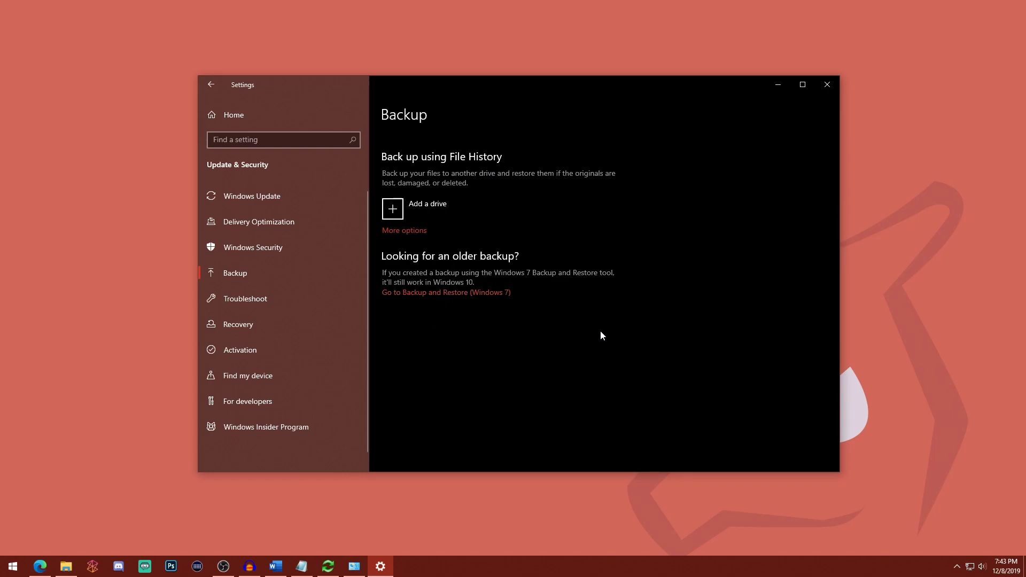
pyautogui.click(769, 85)
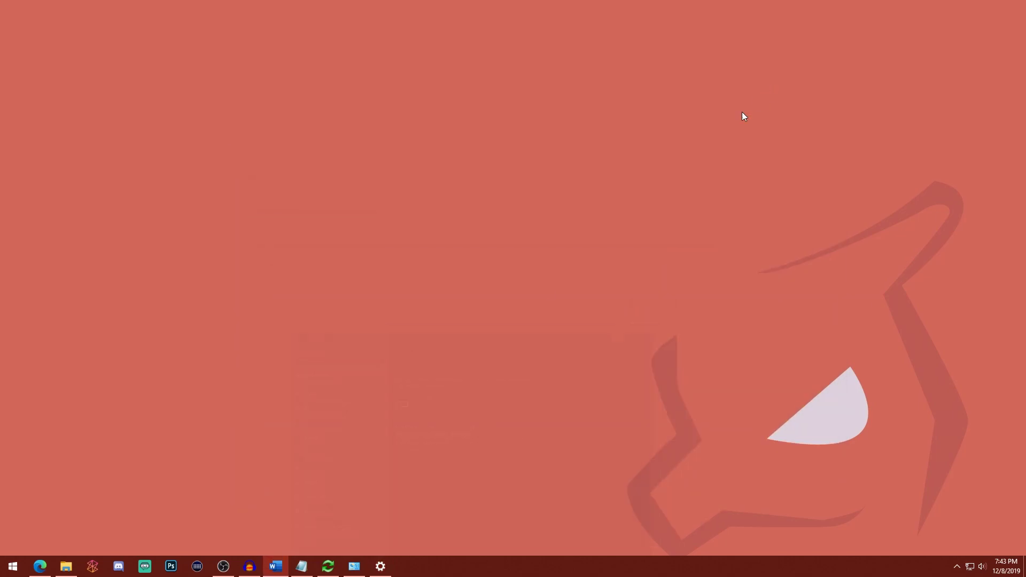
# Restore FreeFileSync with the SyncSettings job and its five Mirror folder pairs
pyautogui.click(328, 569)
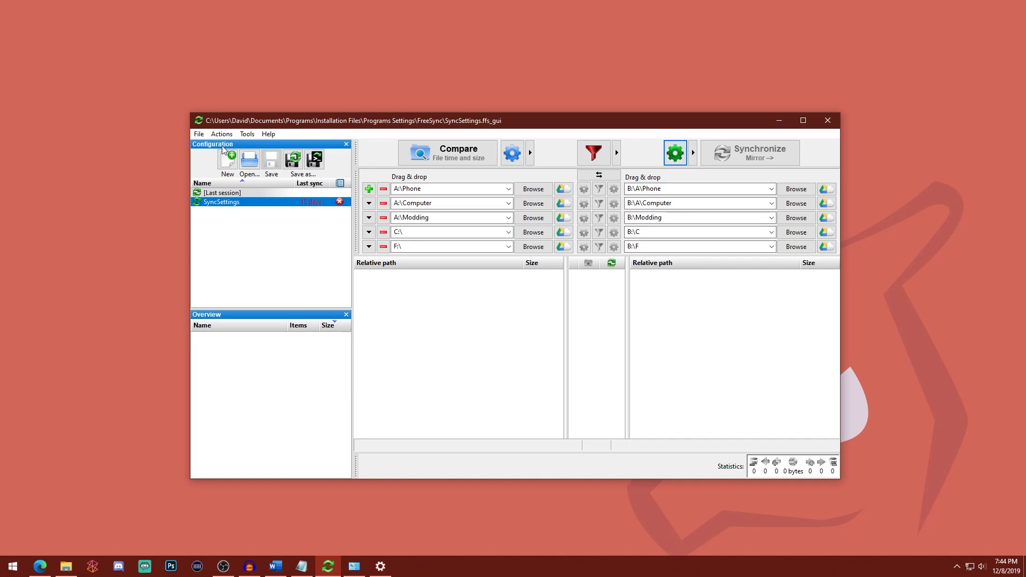
# Review the SyncSettings Mirror settings, with deleted files going to the recycle bin, and accept them
pyautogui.click(669, 145)
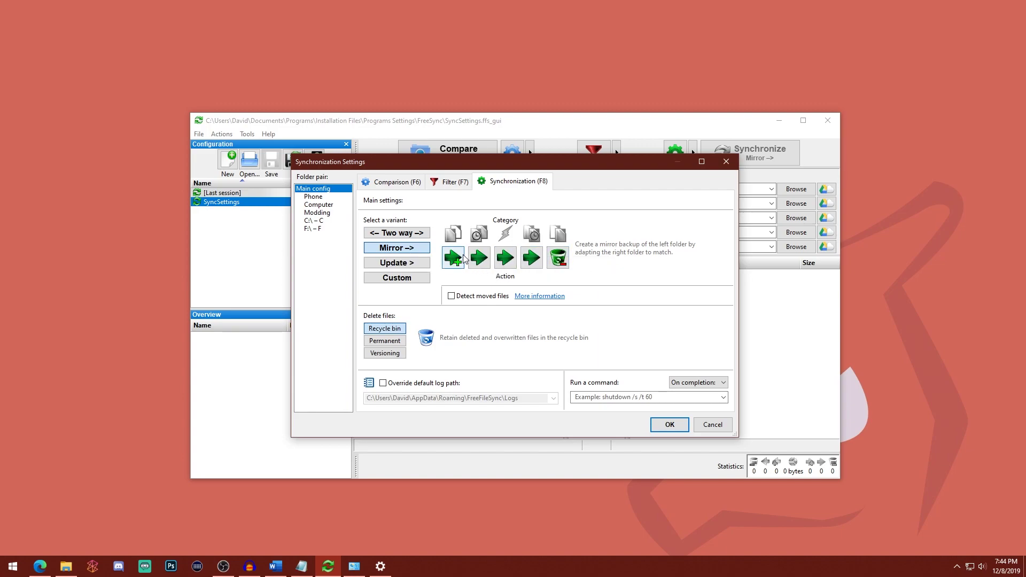
pyautogui.moveTo(401, 163); pyautogui.dragTo(612, 136)
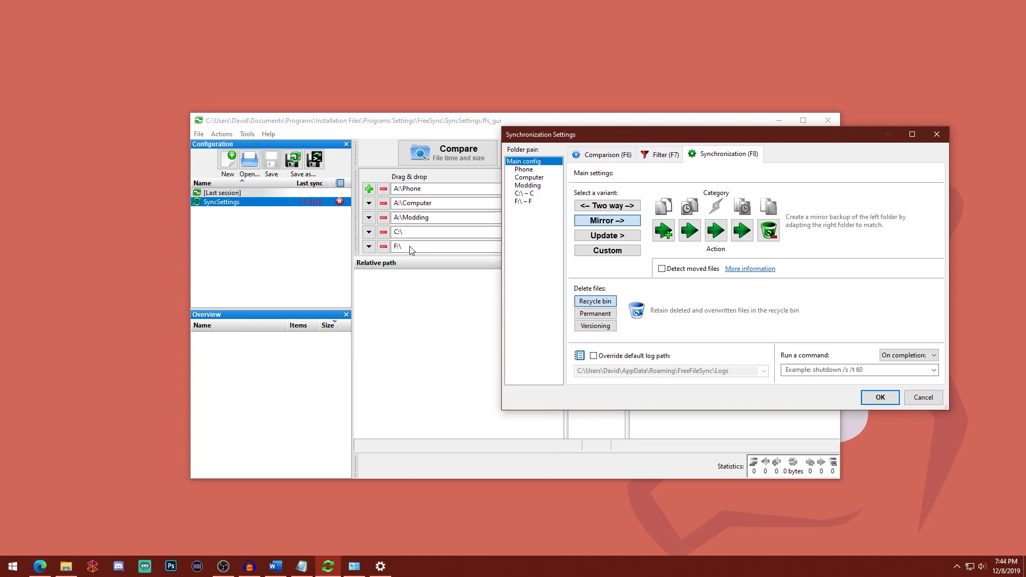
pyautogui.moveTo(675, 141); pyautogui.dragTo(396, 148)
pyautogui.moveTo(516, 153); pyautogui.dragTo(682, 143)
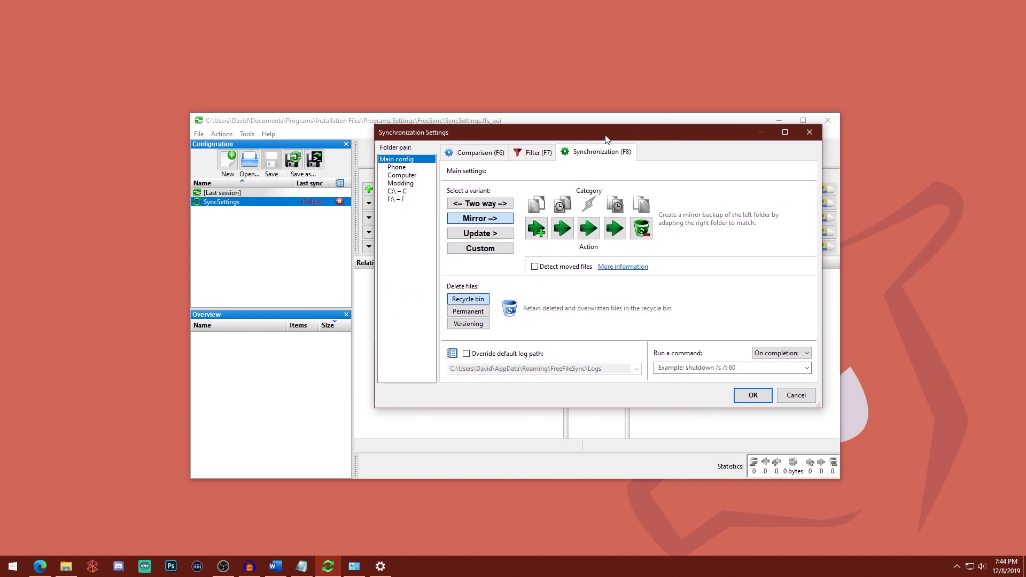
pyautogui.moveTo(601, 138); pyautogui.dragTo(569, 138)
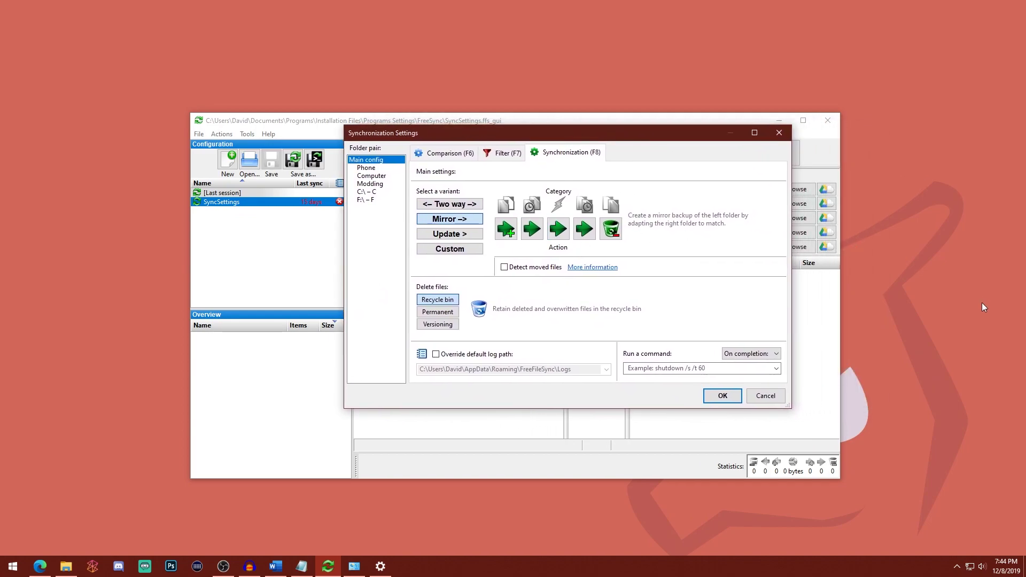
pyautogui.click(724, 396)
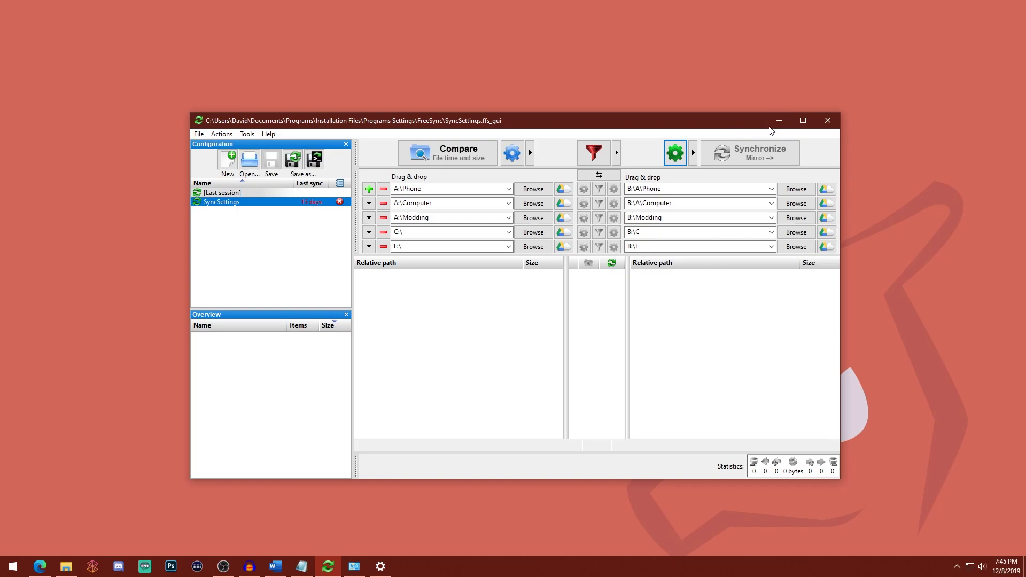
pyautogui.click(779, 122)
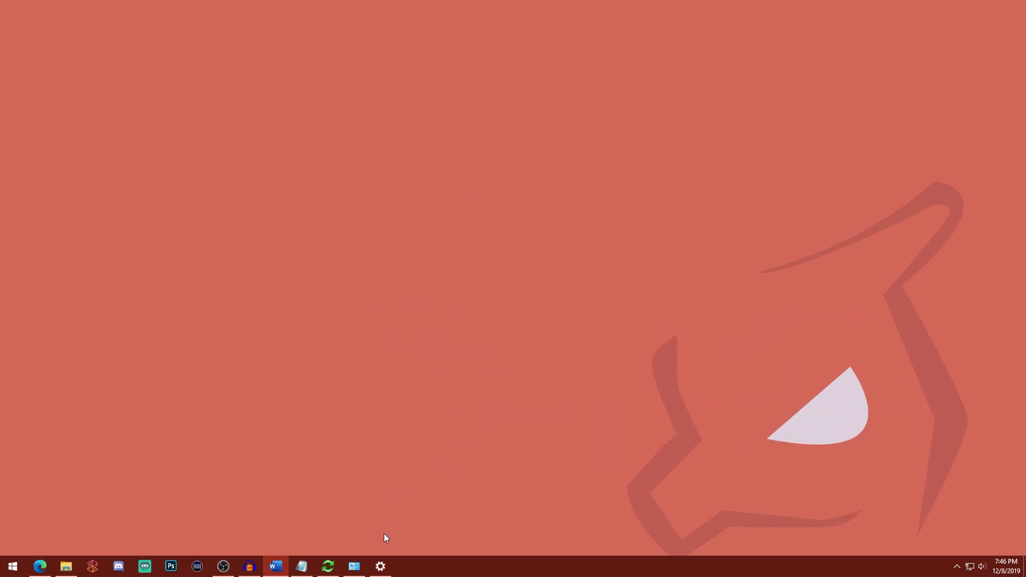
pyautogui.click(380, 566)
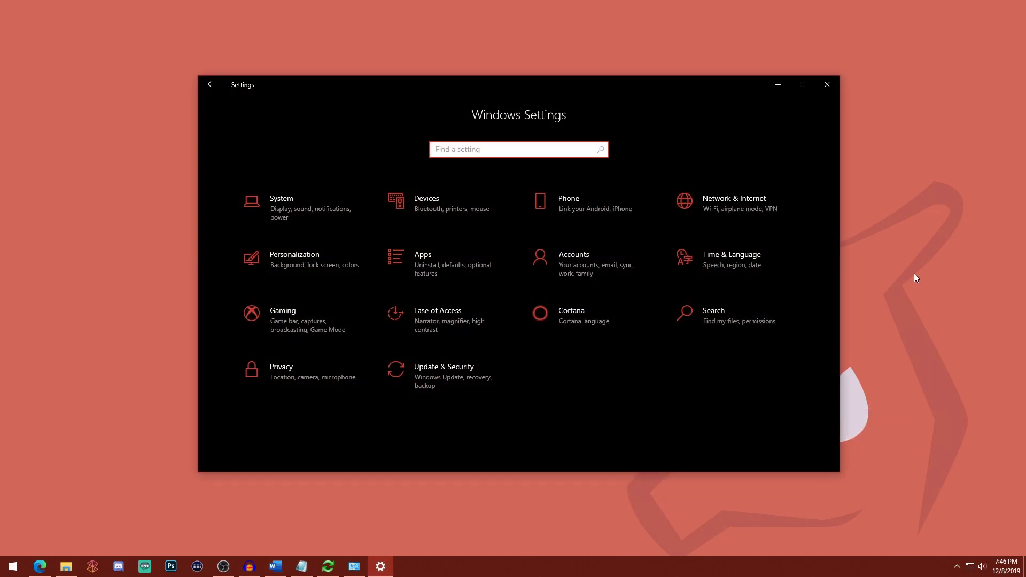
pyautogui.click(599, 279)
pyautogui.click(252, 324)
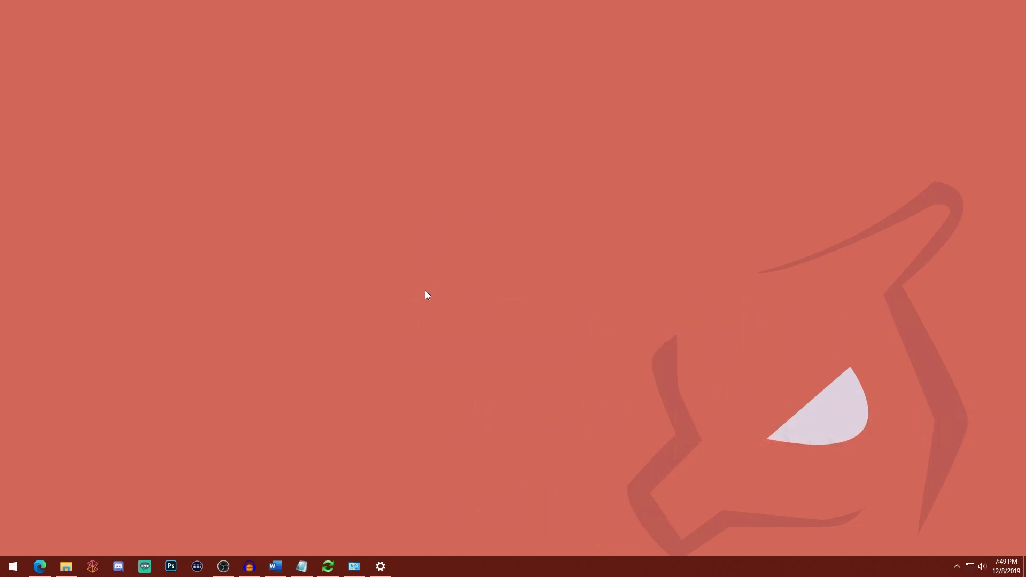
pyautogui.hotkey('alt', 'Tab')
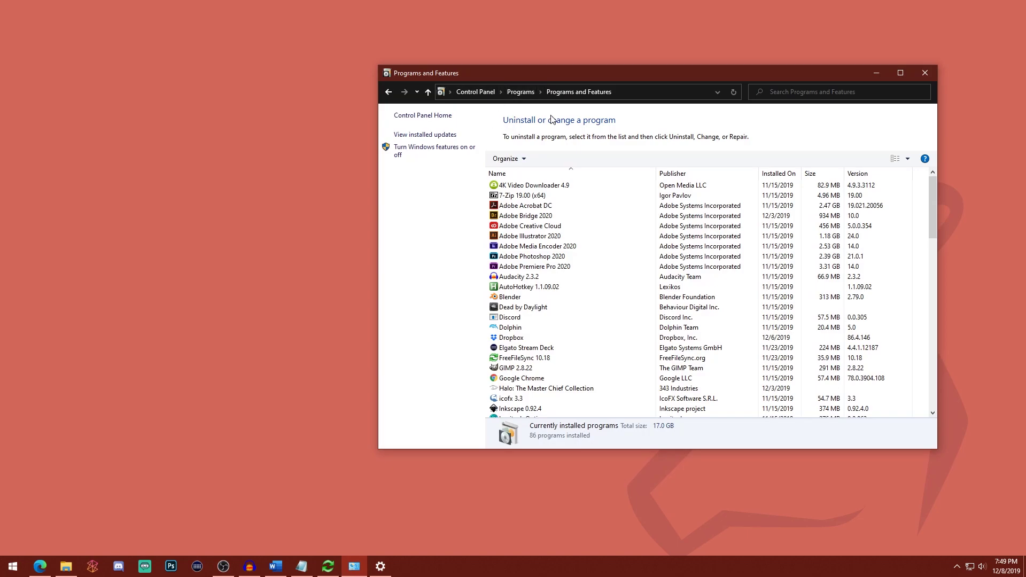
pyautogui.moveTo(666, 79); pyautogui.dragTo(559, 78)
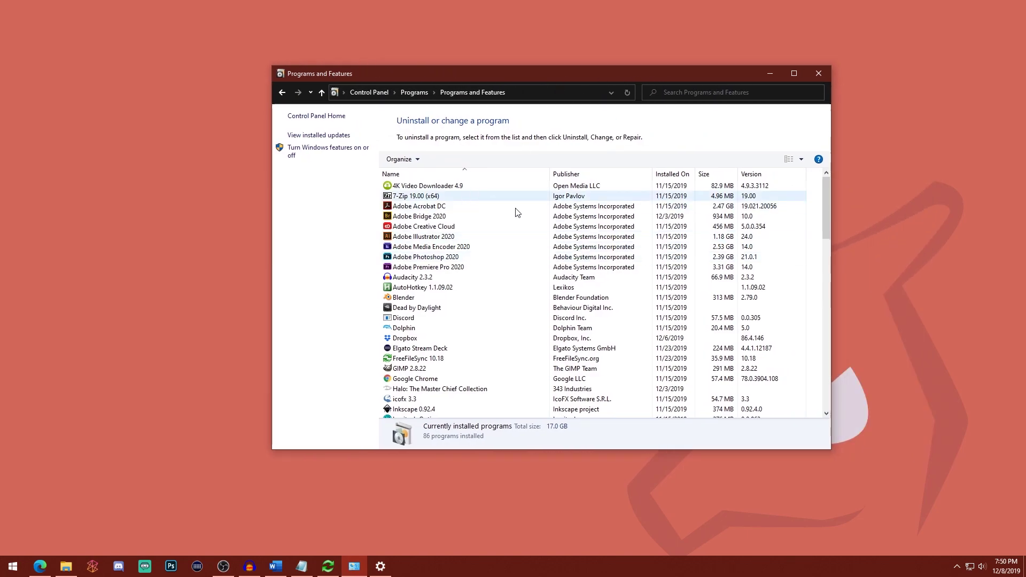
pyautogui.moveTo(826, 186)
pyautogui.mouseDown()
pyautogui.moveTo(823, 238)
pyautogui.moveTo(824, 179)
pyautogui.mouseUp()
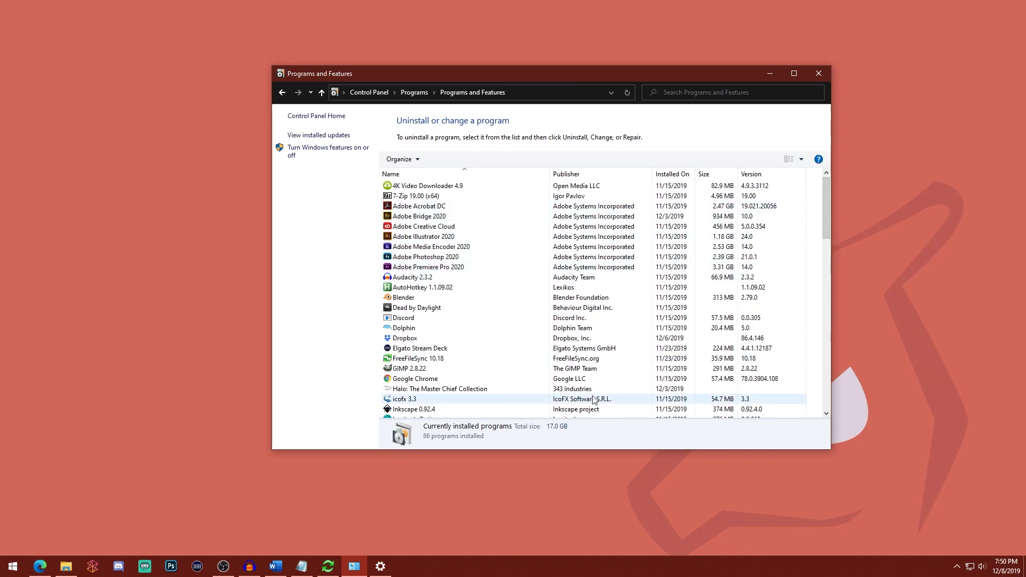
pyautogui.click(768, 77)
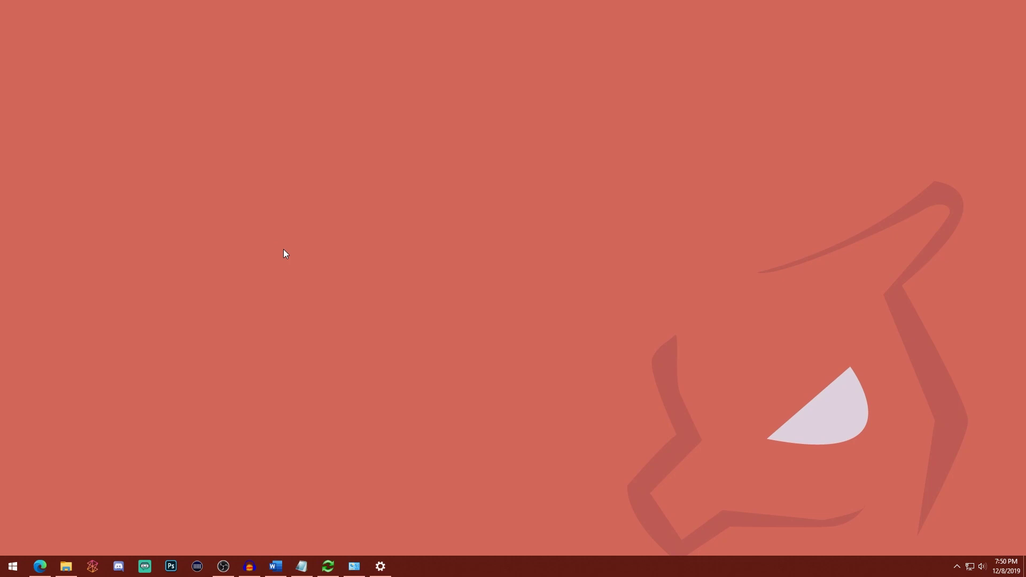
# Run an admin PowerShell command exporting installed programs' name, version, publisher and install date to InstalledPrograms.txt
pyautogui.rightClick(17, 568)
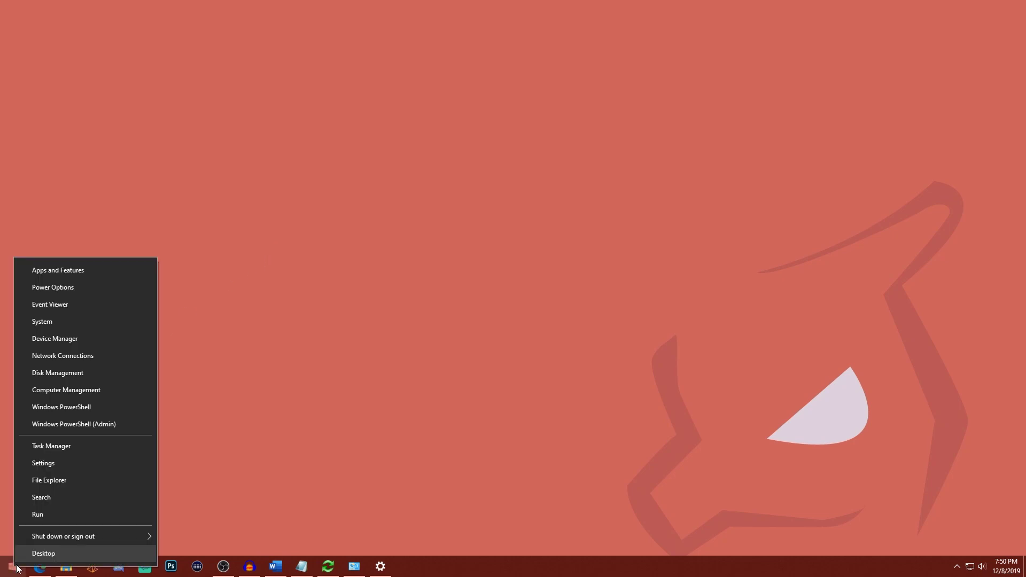
pyautogui.click(127, 422)
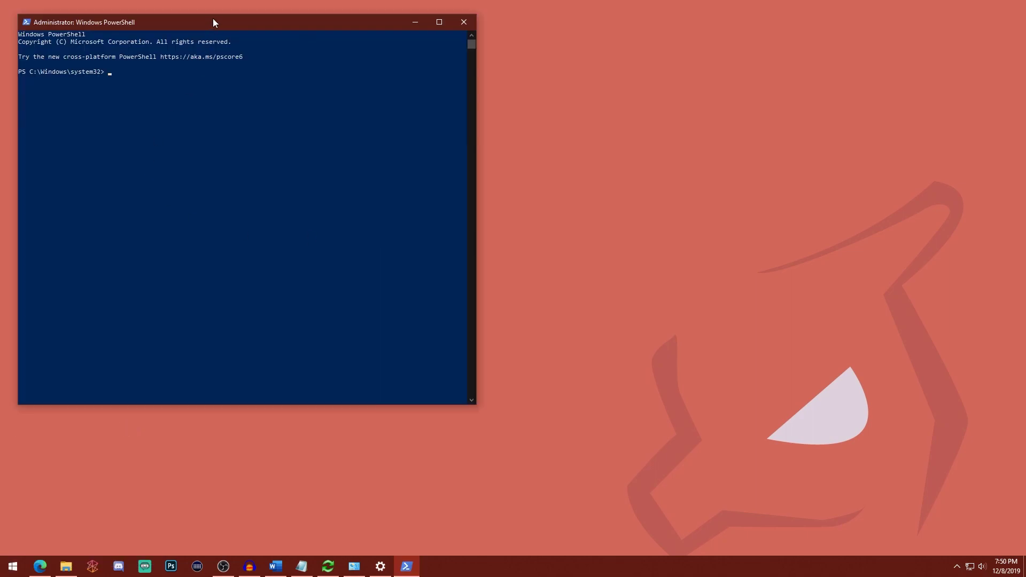
pyautogui.moveTo(213, 19); pyautogui.dragTo(389, 44)
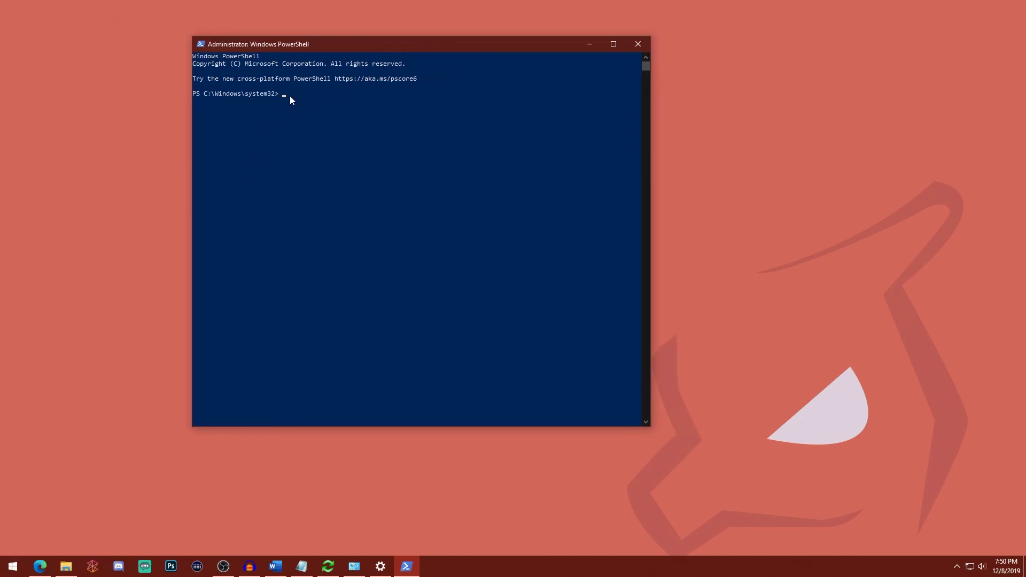
pyautogui.write('Get-ItemProperty HKLM:\\Software\\Wow6432Node\\Microsoft\\Windows\\CurrentVersion\\Uninstall\\* | Select-Object DisplayName, DisplayVersion, Publisher, InstallDate | Format-Table -AutoSize > C:\\Users\\David\\Documents\\InstalledPrograms\\InstalledPrograms.txt')
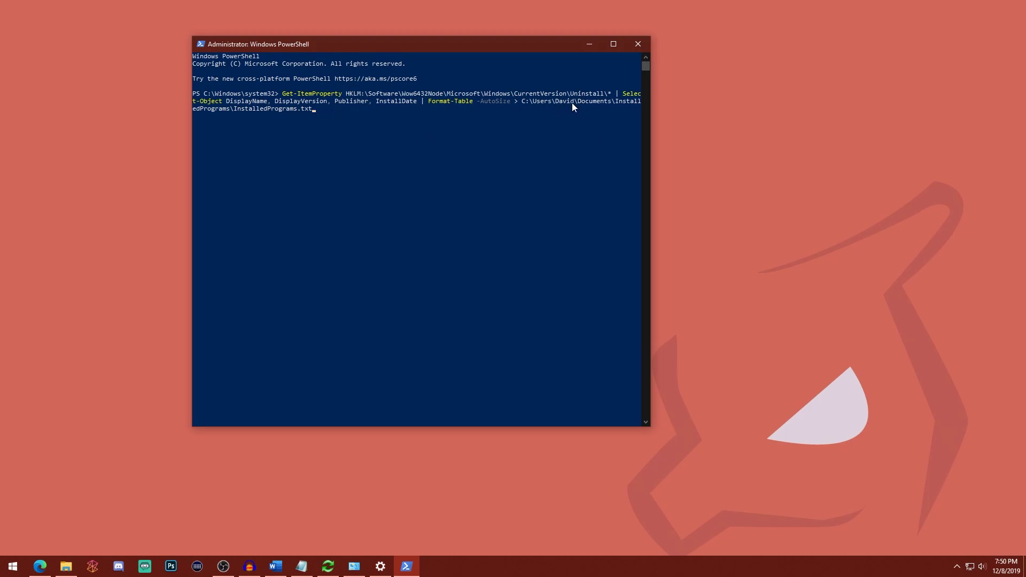
pyautogui.moveTo(573, 104); pyautogui.dragTo(557, 104)
pyautogui.click(321, 109)
pyautogui.press('Return')
# Open InstalledPrograms.txt from Documents\InstalledPrograms in Notepad, maximize it to review, then close it
pyautogui.click(65, 566)
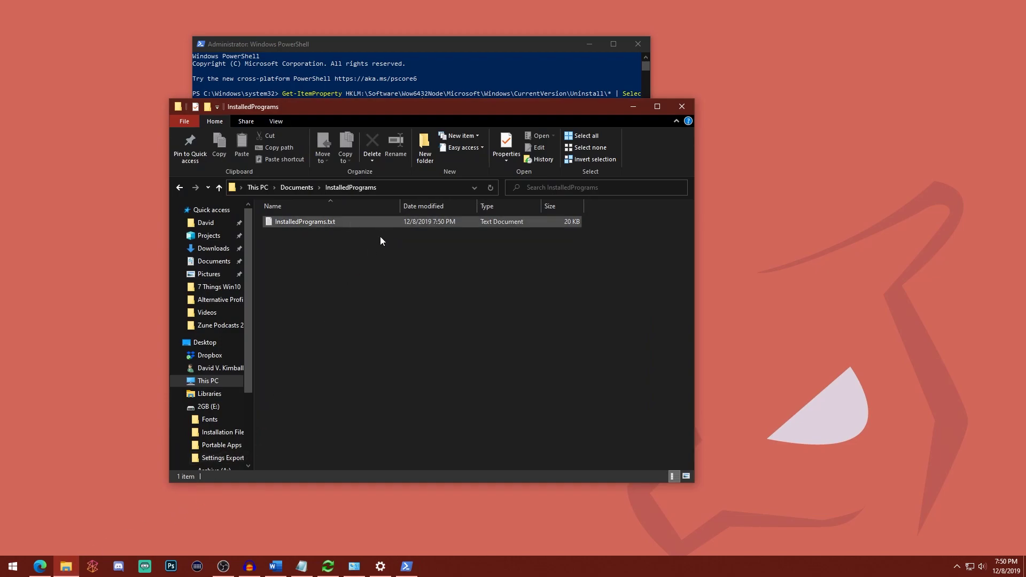
pyautogui.doubleClick(325, 226)
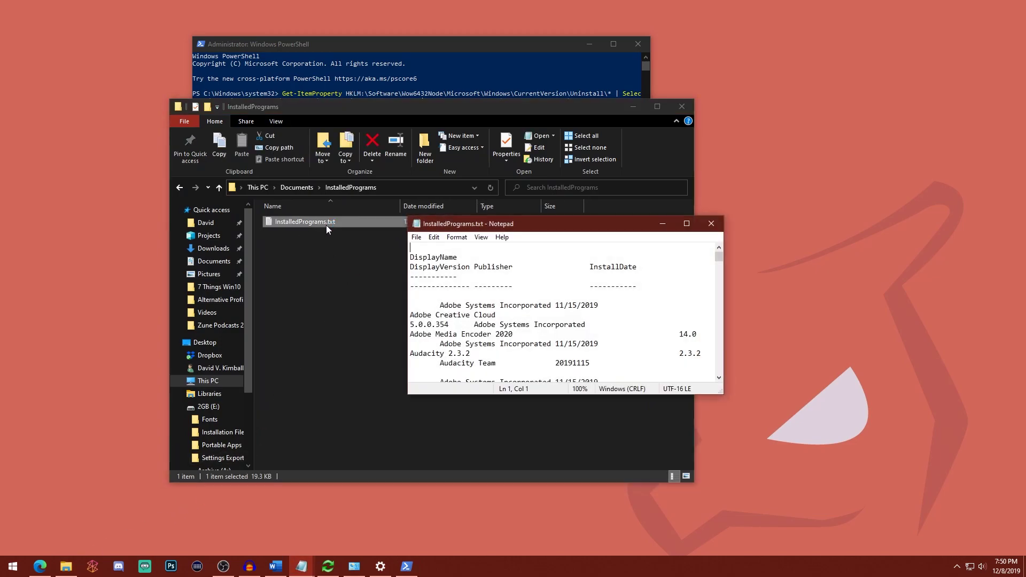
pyautogui.click(682, 222)
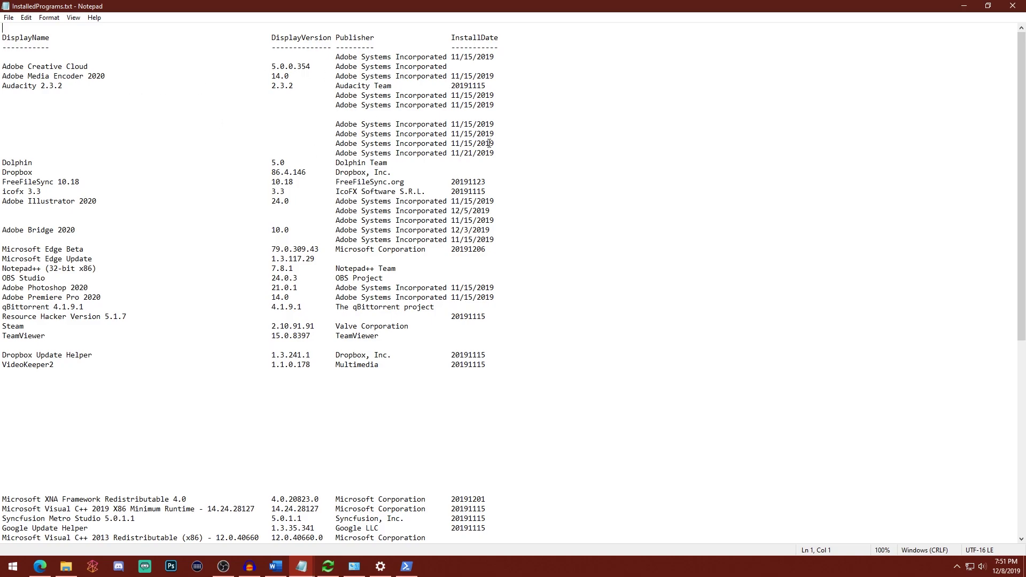
pyautogui.click(1013, 6)
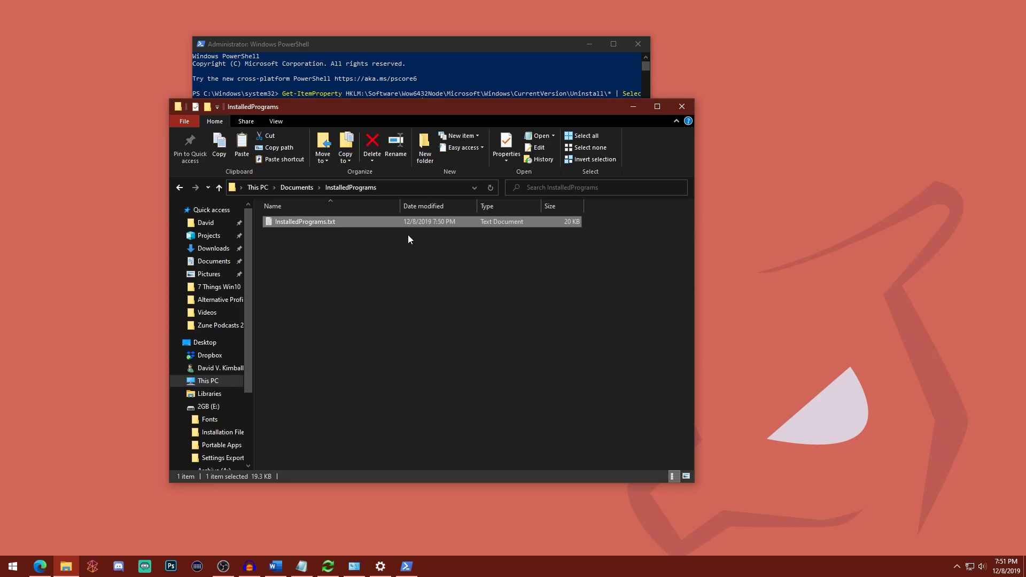
# Paste InstalledPrograms.txt onto the 2GB (E:) drive
pyautogui.moveTo(418, 113); pyautogui.dragTo(499, 114)
pyautogui.scroll(-2, 311, 306)
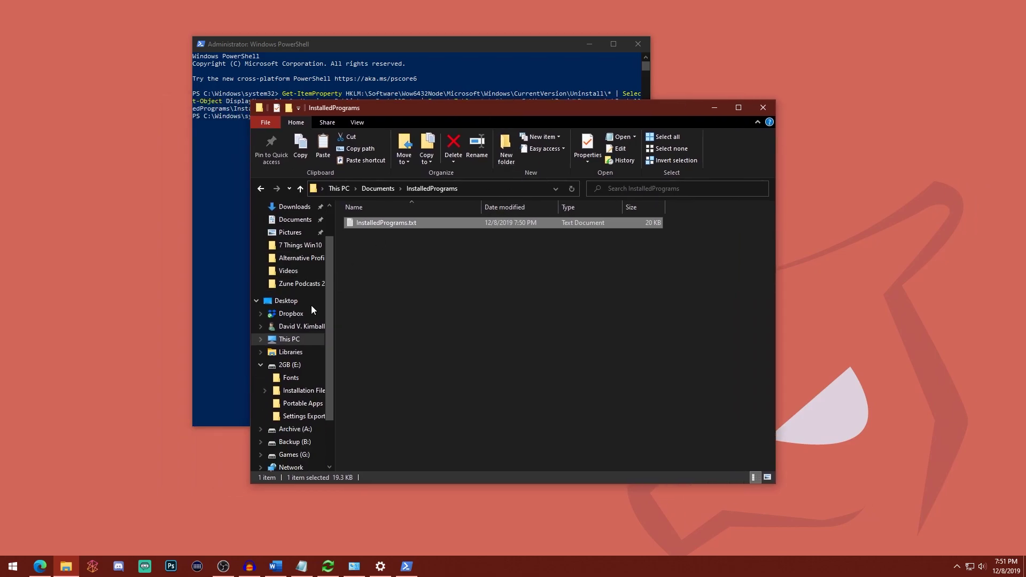
pyautogui.click(290, 340)
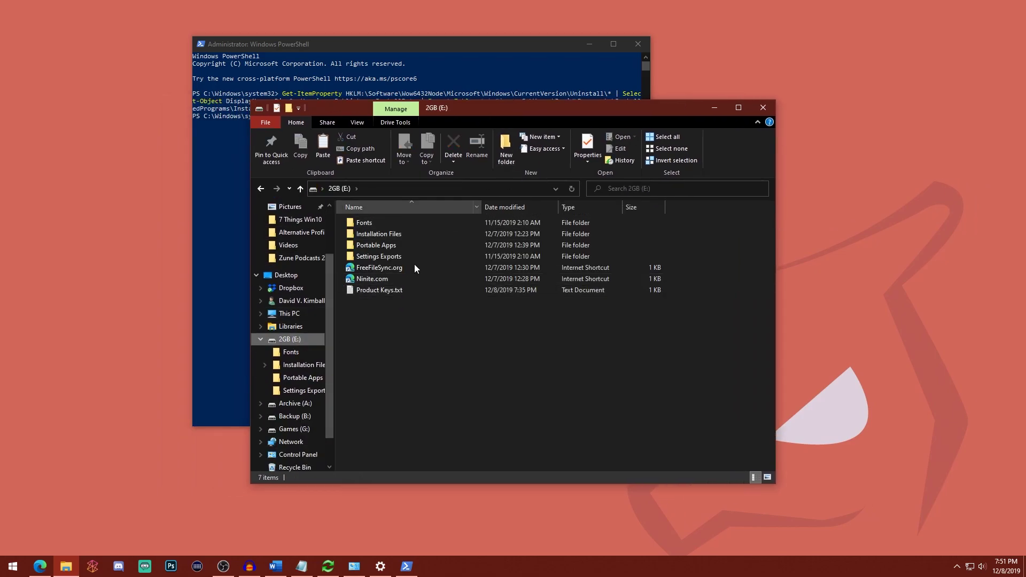
pyautogui.hotkey('ctrl', 'v')
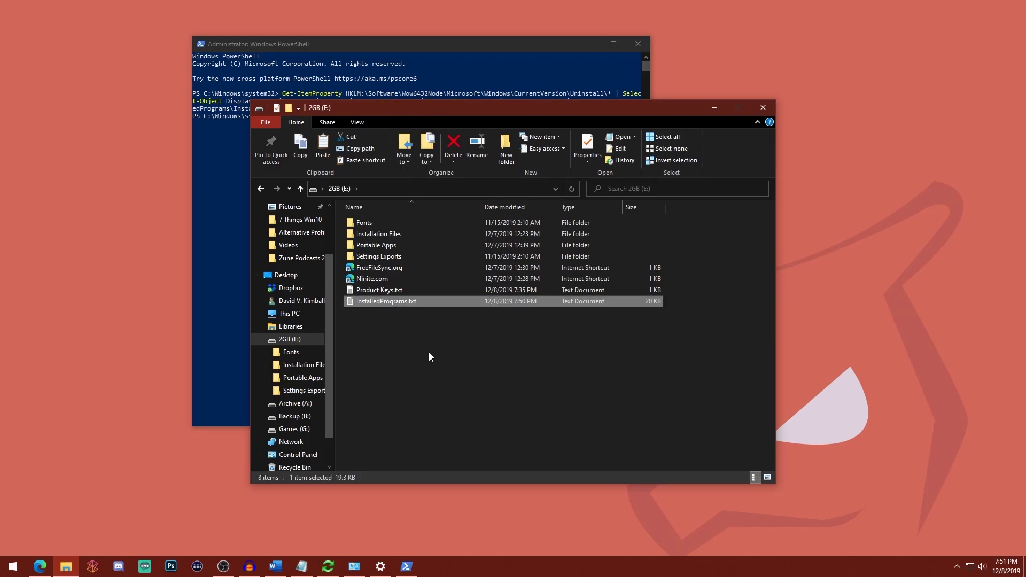
# Open Product Keys.txt in Notepad to review the saved keys, then minimize it
pyautogui.click(437, 364)
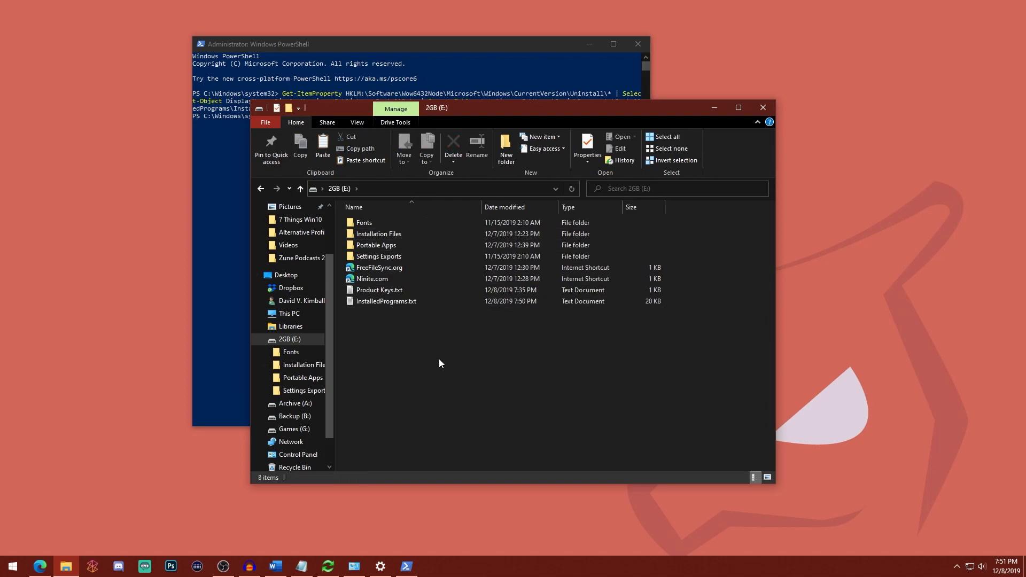
pyautogui.doubleClick(412, 291)
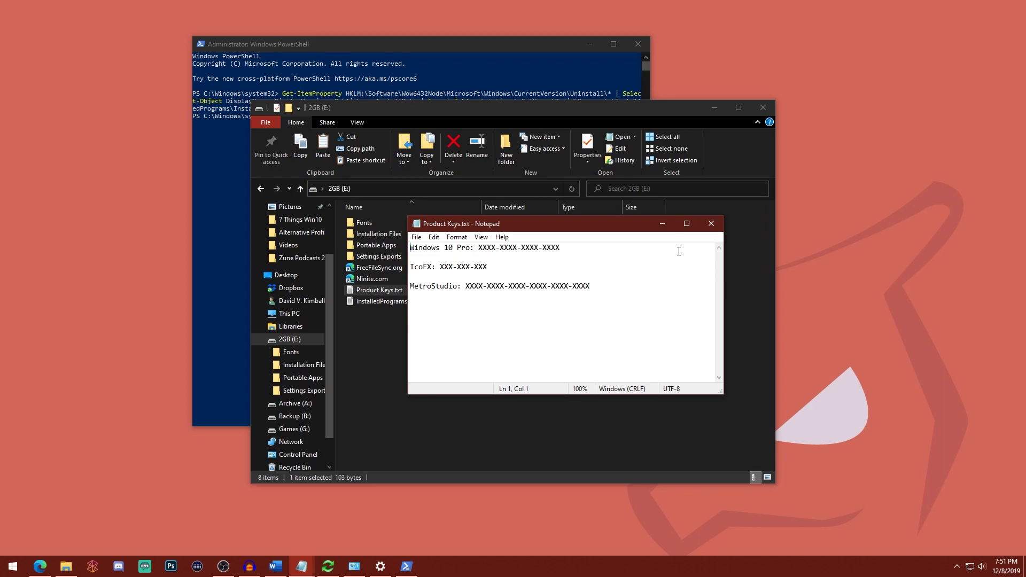
pyautogui.click(663, 223)
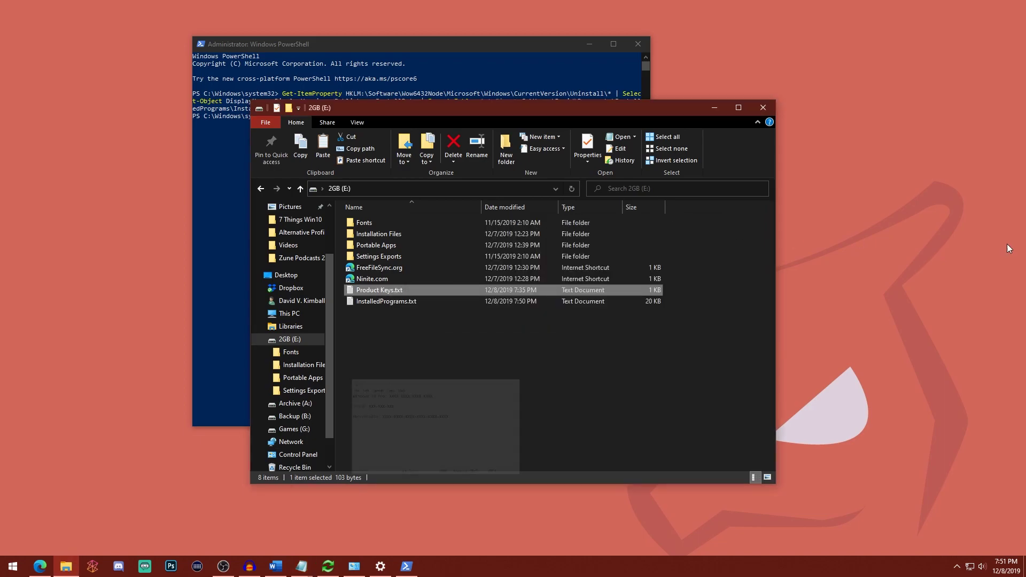
# Close the PowerShell window and reposition File Explorer on the 2GB (E:) drive
pyautogui.click(639, 44)
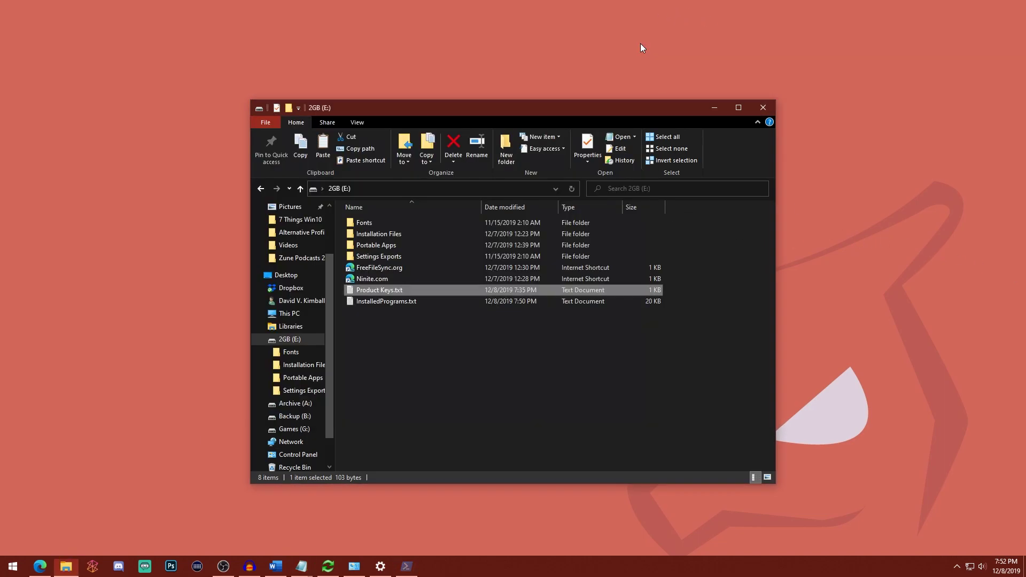
pyautogui.moveTo(653, 109); pyautogui.dragTo(592, 95)
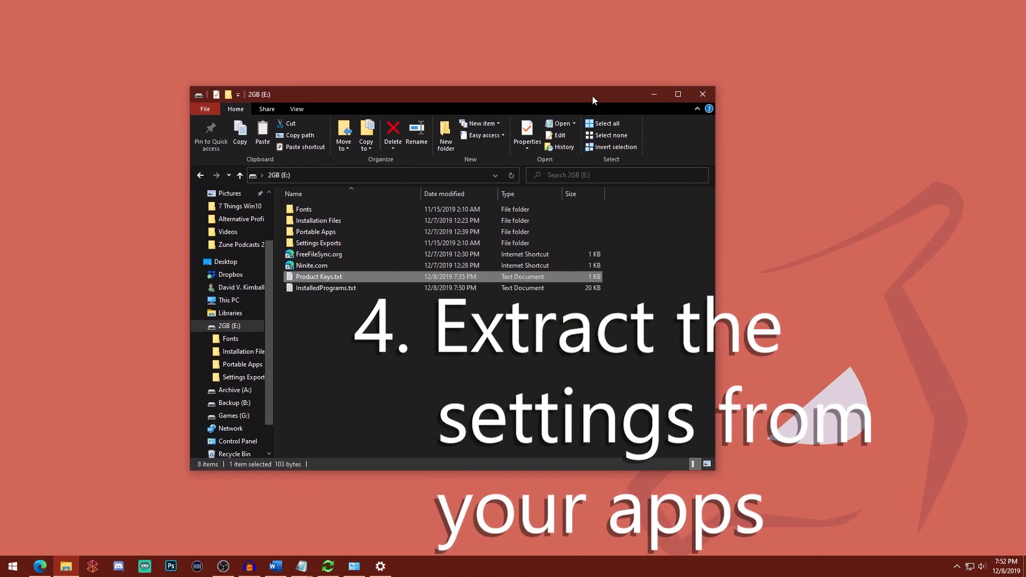
pyautogui.click(528, 341)
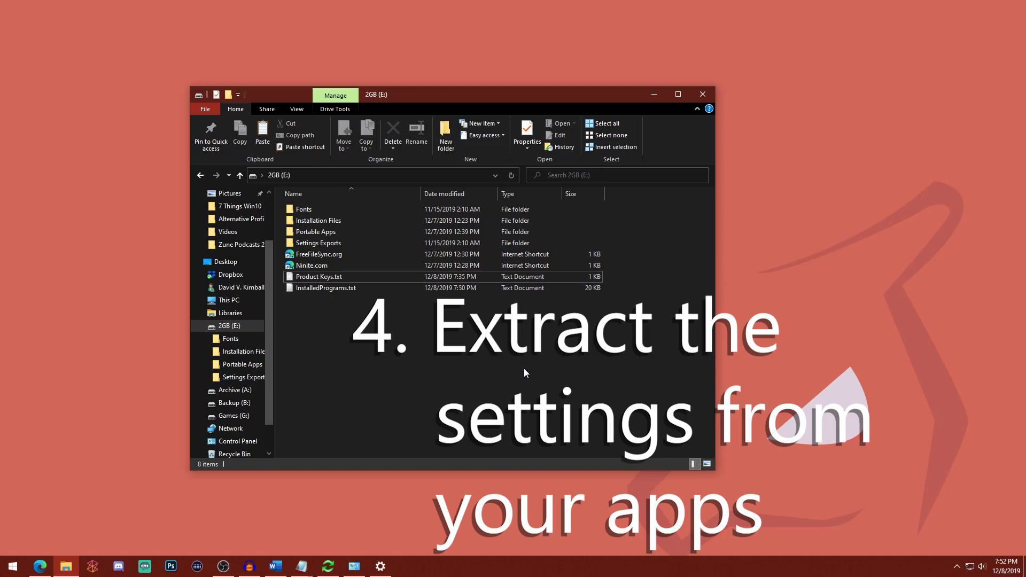
# Open Settings Exports to view Default Profile.streamDeckProfile and OBS Video Settings.png
pyautogui.doubleClick(345, 242)
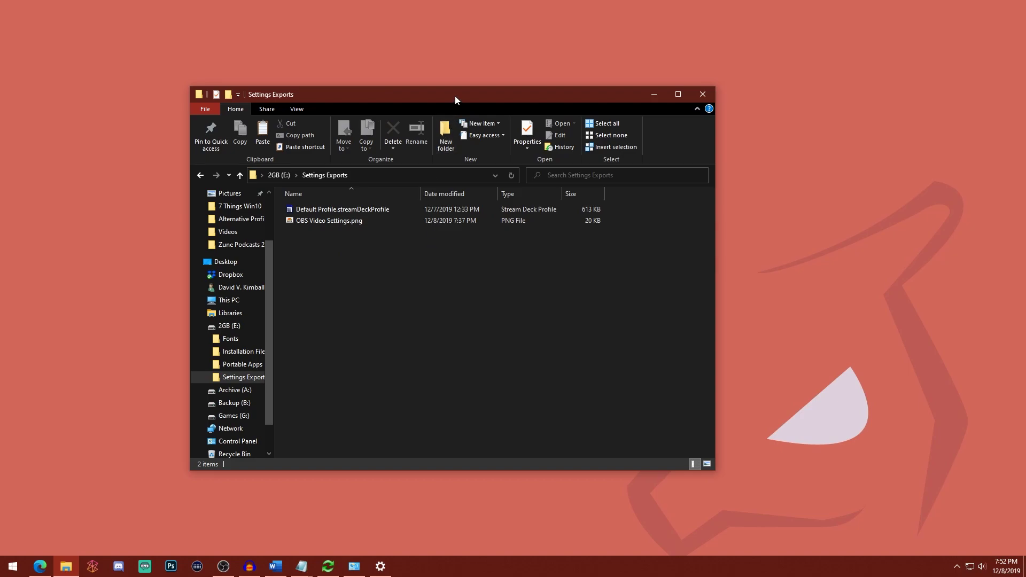
pyautogui.moveTo(454, 95); pyautogui.dragTo(551, 95)
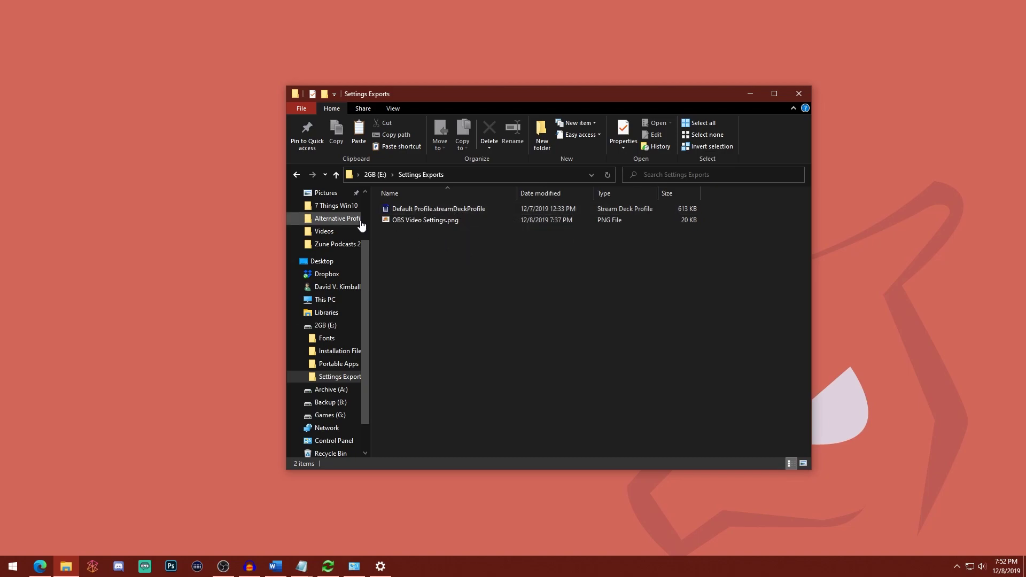
pyautogui.click(463, 212)
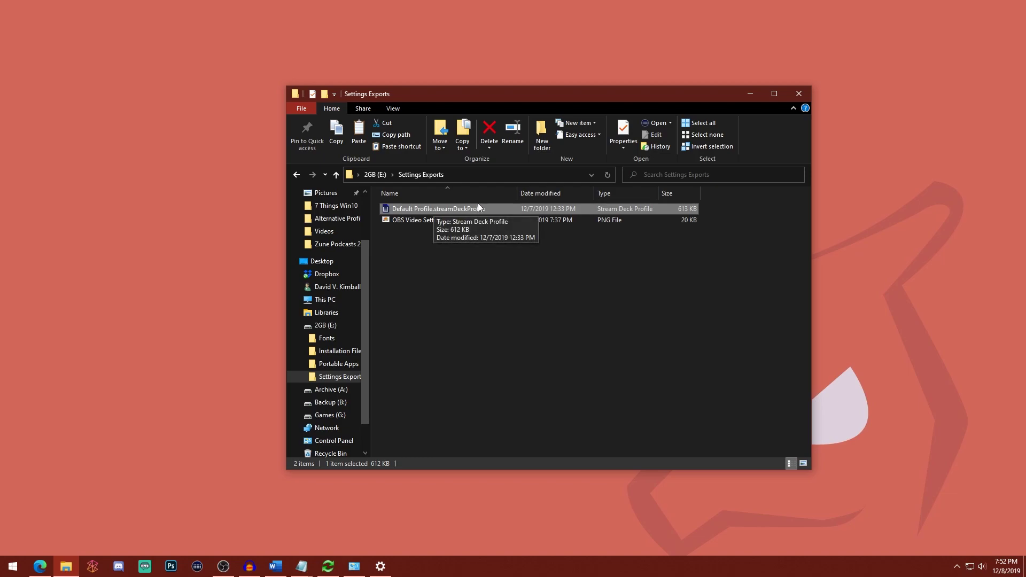
pyautogui.click(525, 312)
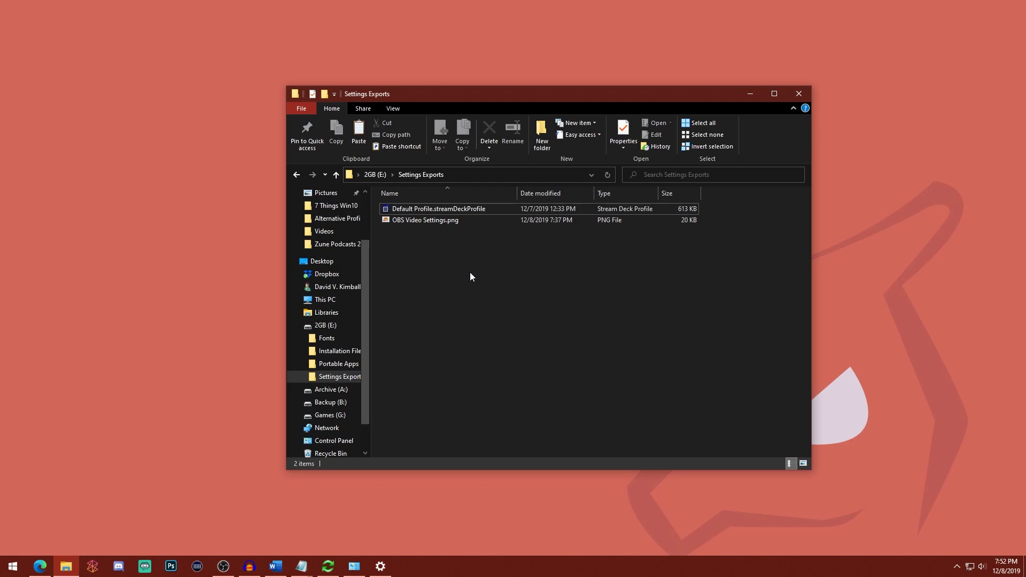
pyautogui.doubleClick(445, 219)
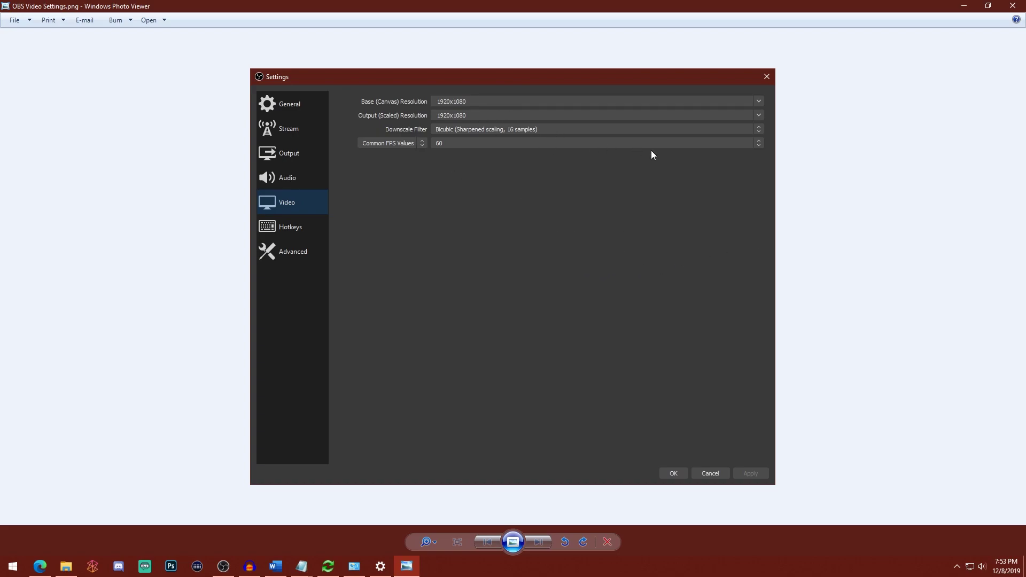
# Close the screenshot viewer, return Explorer to the 2GB (E:) root, and show the hidden tray apps
pyautogui.click(1013, 6)
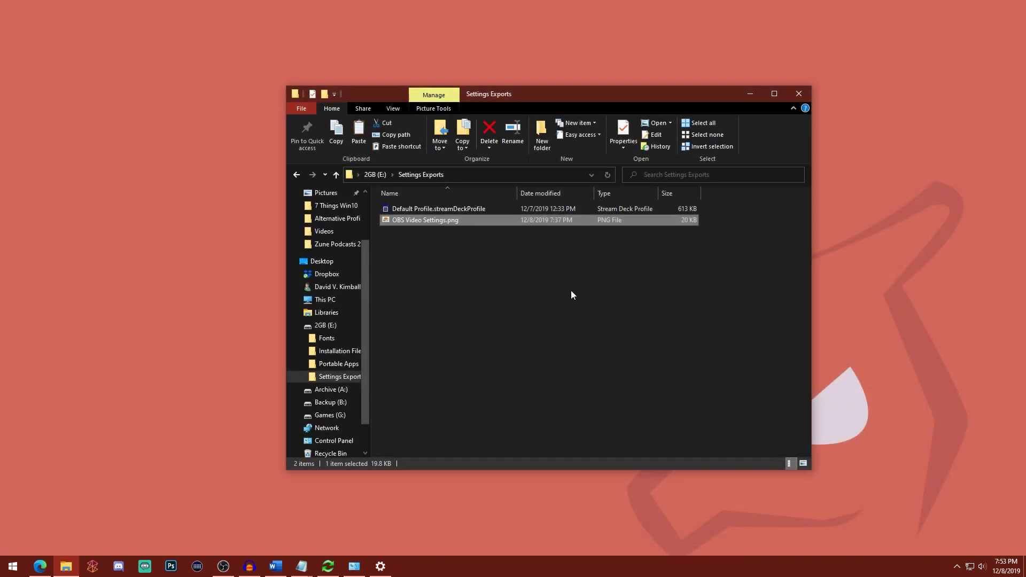
pyautogui.click(571, 291)
pyautogui.click(380, 175)
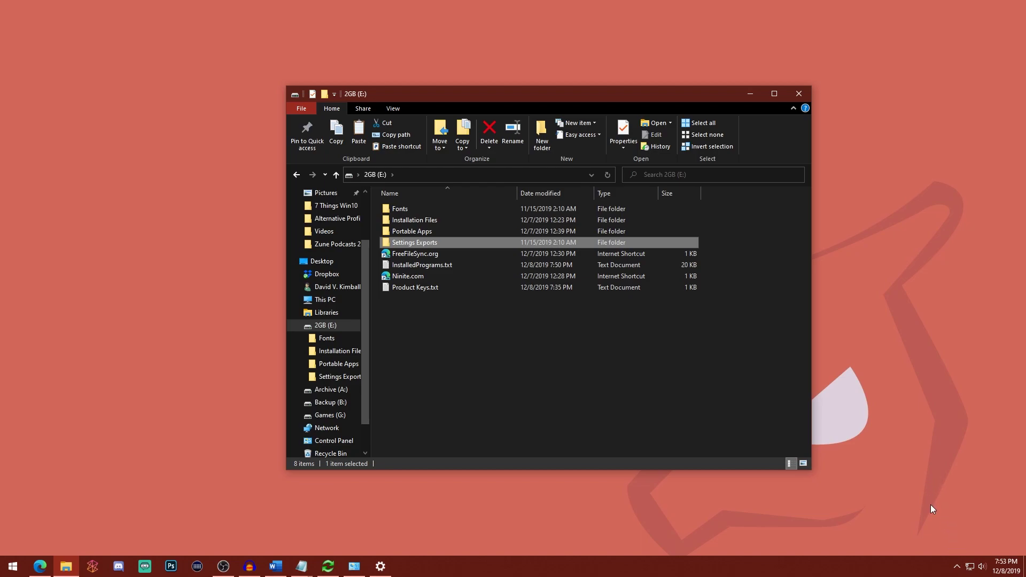
pyautogui.click(958, 567)
pyautogui.click(979, 503)
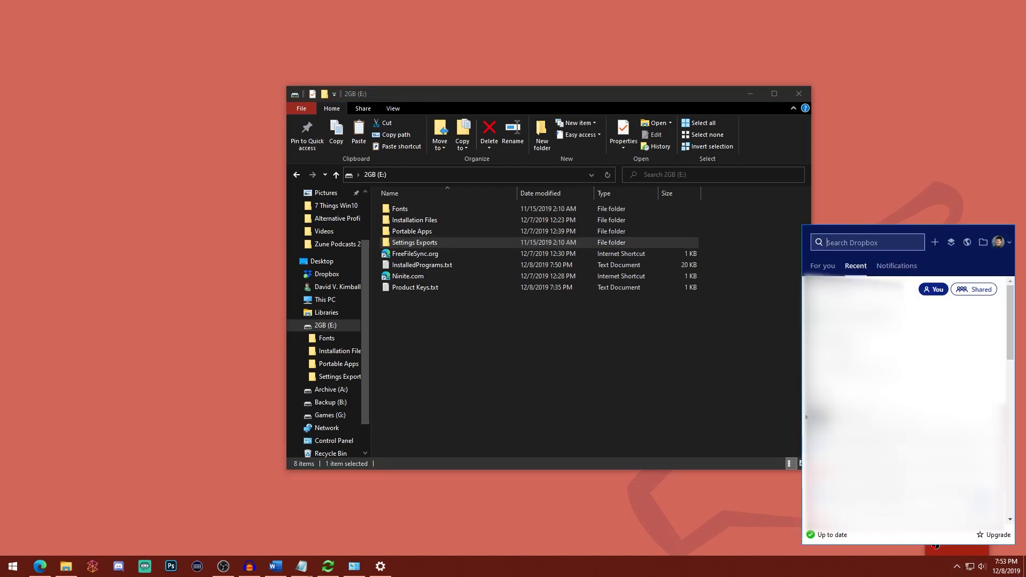
pyautogui.click(1008, 245)
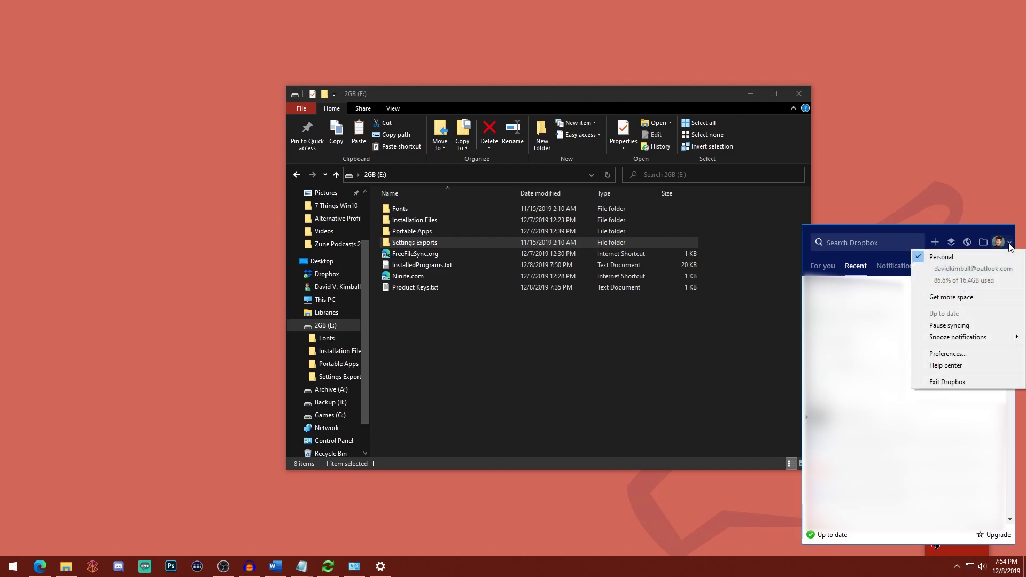
pyautogui.click(970, 351)
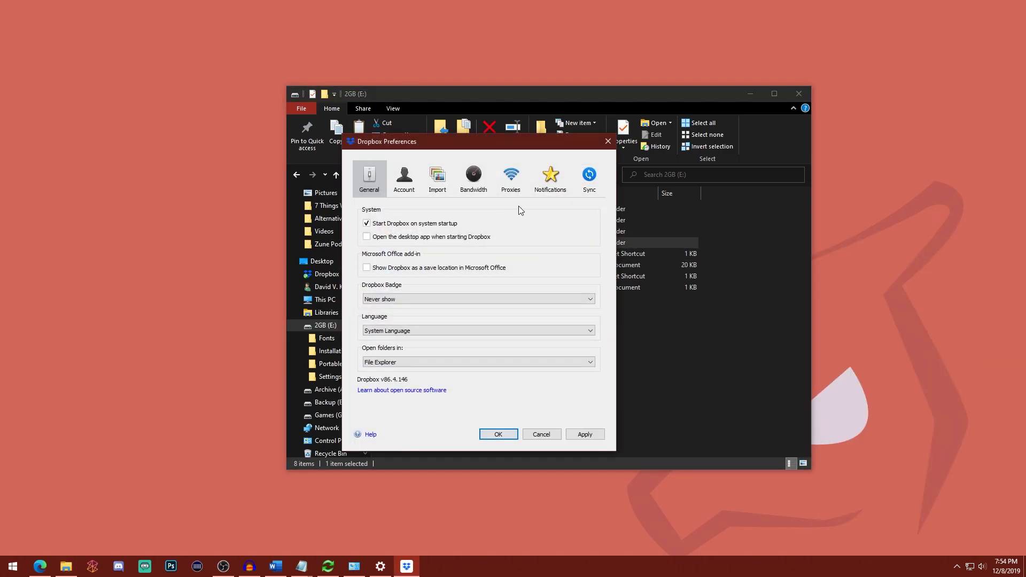
pyautogui.click(405, 179)
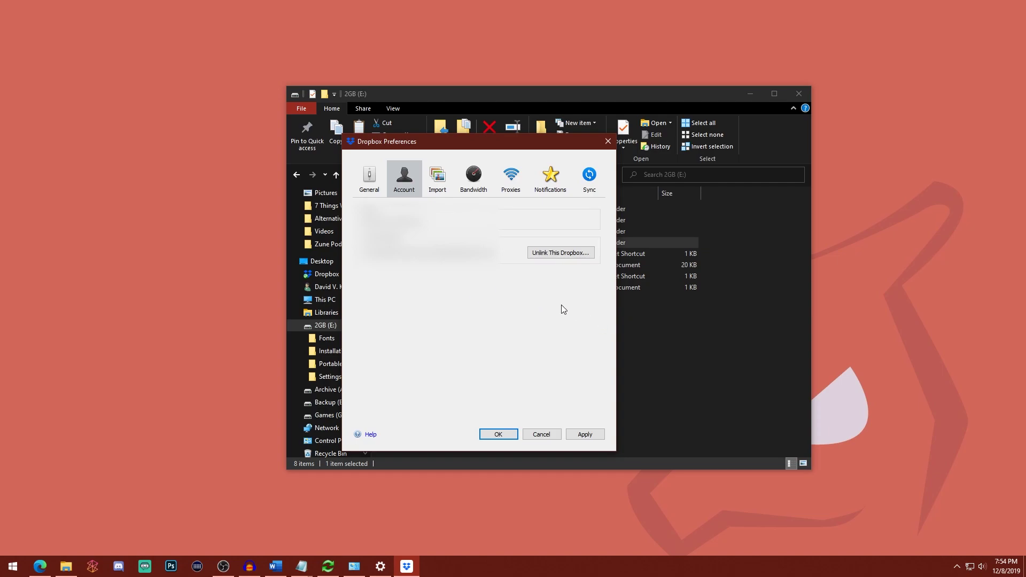
pyautogui.click(607, 141)
pyautogui.moveTo(624, 99); pyautogui.dragTo(686, 106)
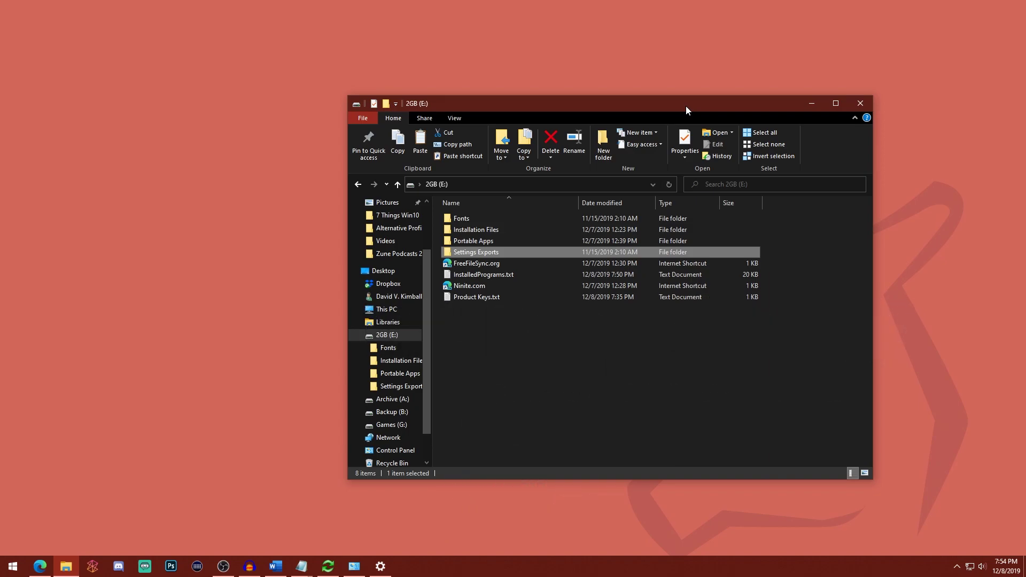
# Open Installation Files, then its Drivers folder holding XCapture1 Drivers and Software
pyautogui.doubleClick(492, 230)
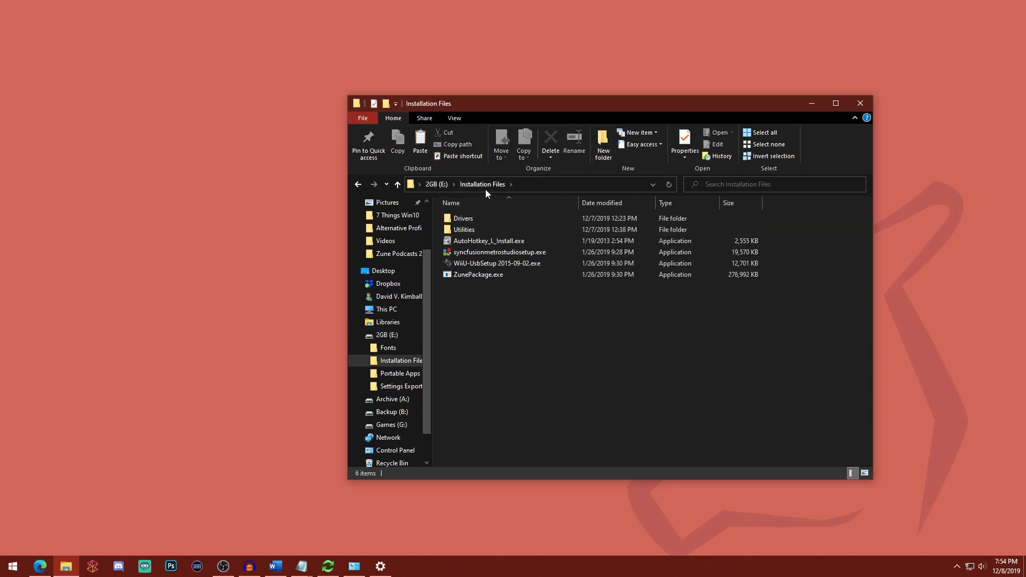
pyautogui.doubleClick(473, 218)
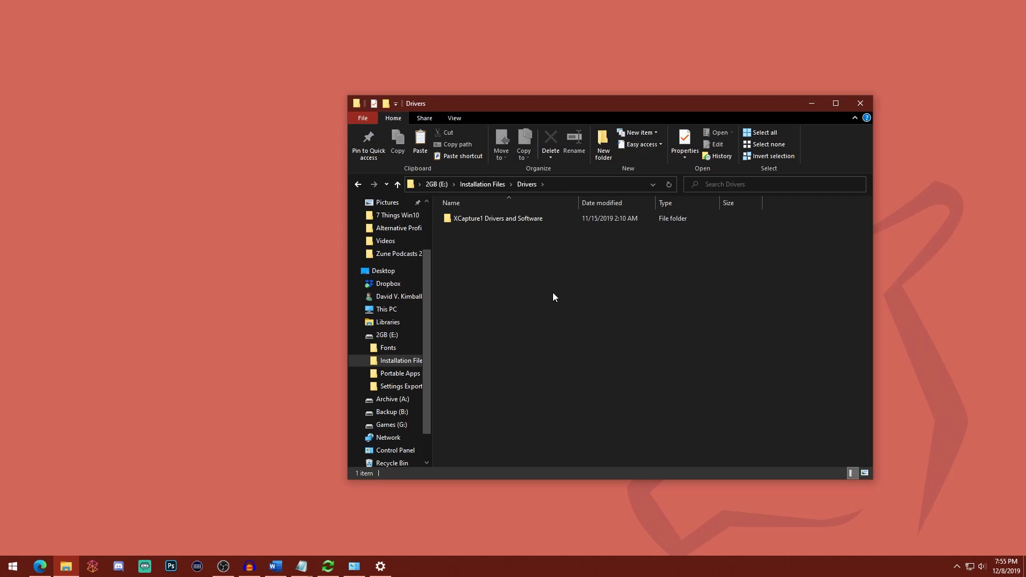
pyautogui.click(485, 185)
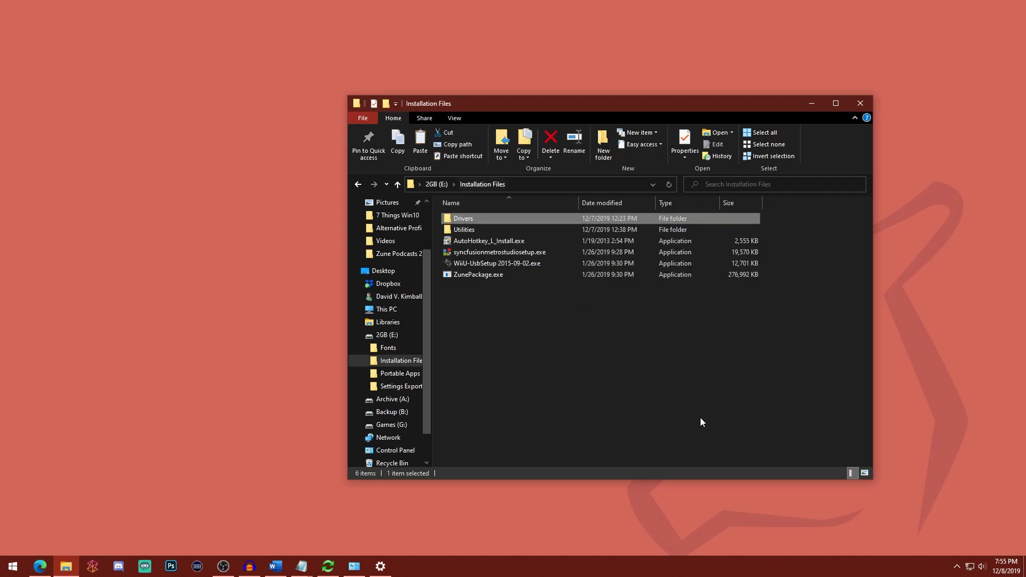
pyautogui.click(529, 335)
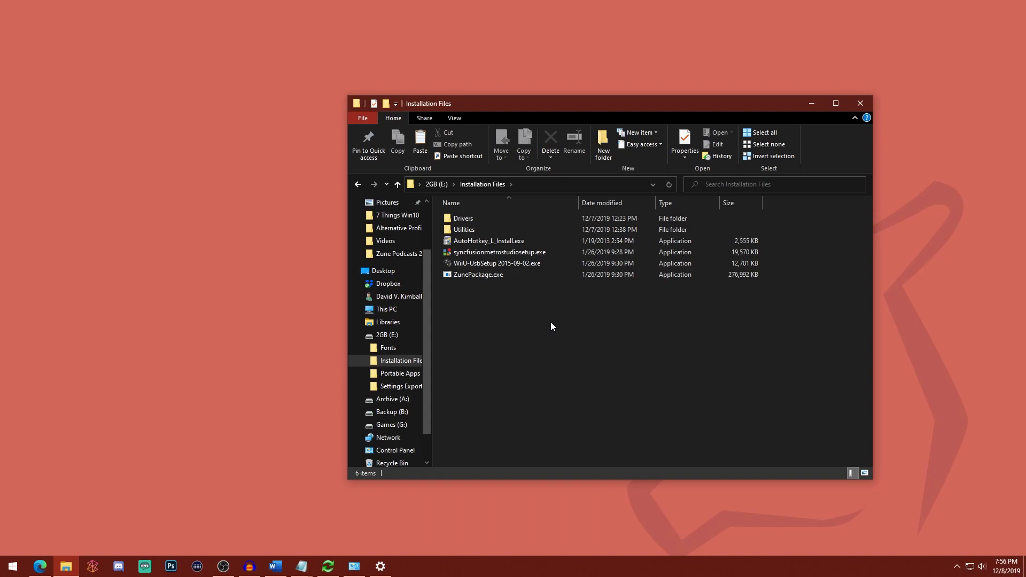
pyautogui.moveTo(428, 344); pyautogui.dragTo(424, 374)
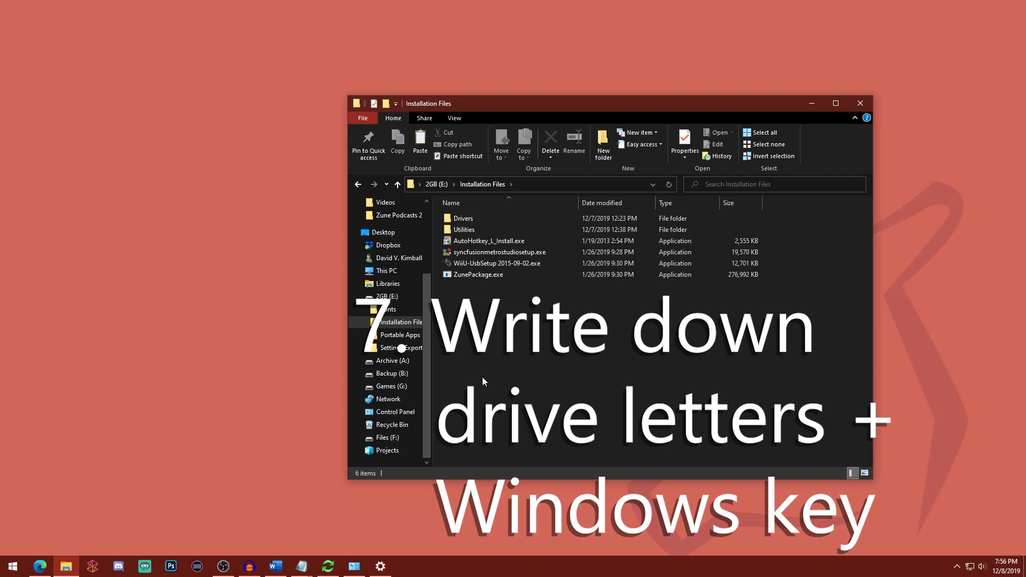
pyautogui.moveTo(425, 402); pyautogui.dragTo(426, 332)
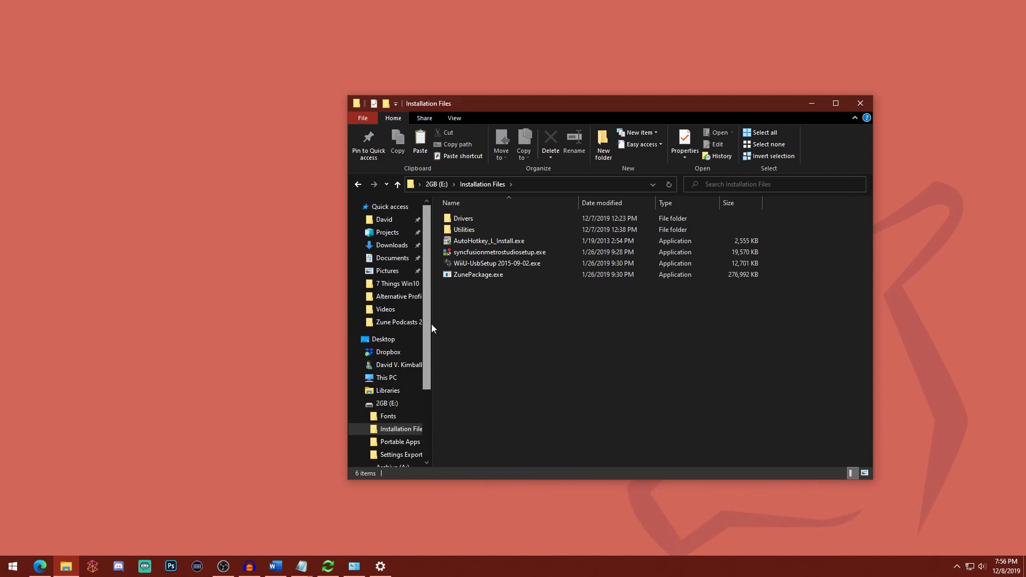
pyautogui.click(389, 377)
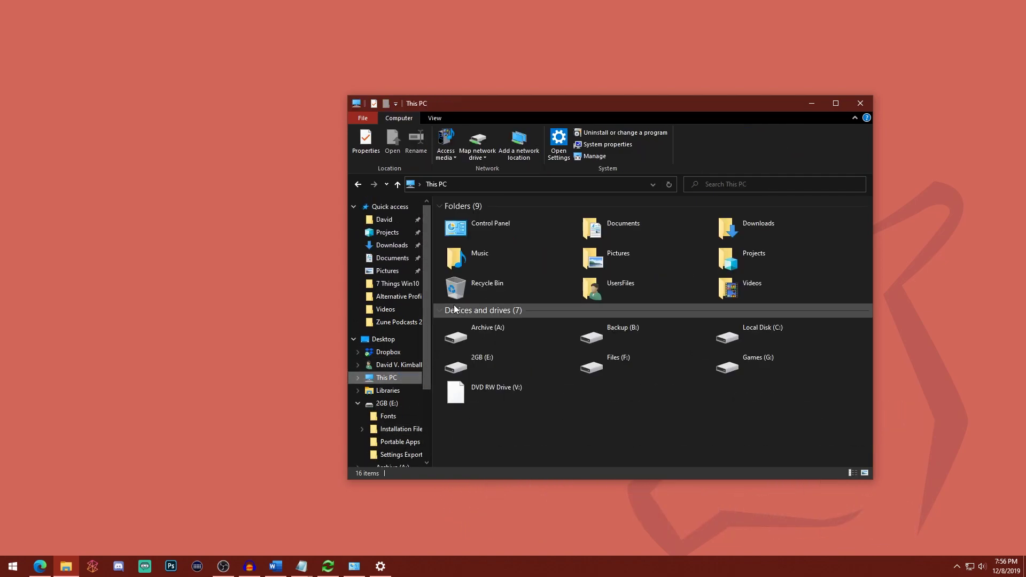
pyautogui.click(441, 207)
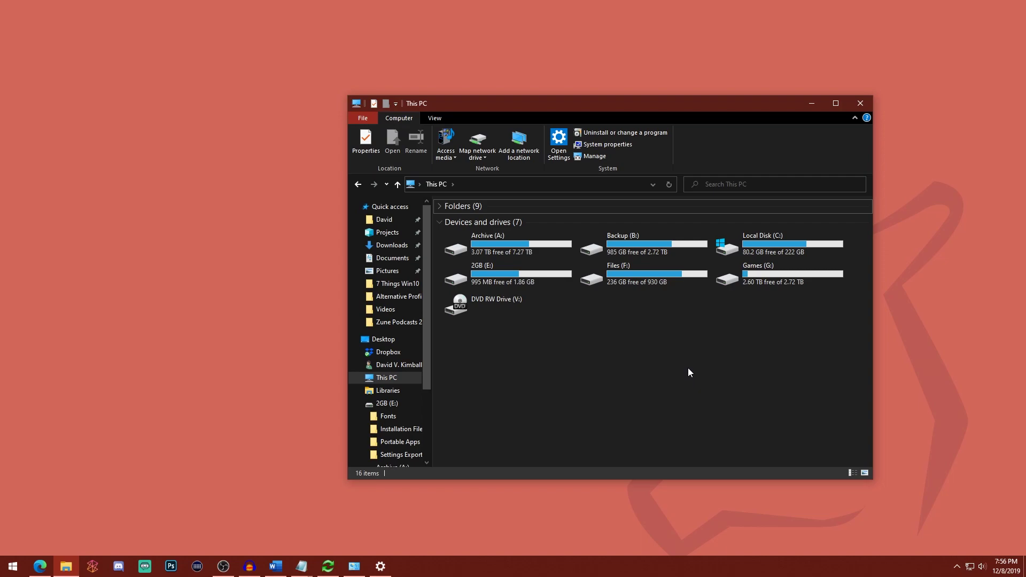
pyautogui.click(749, 248)
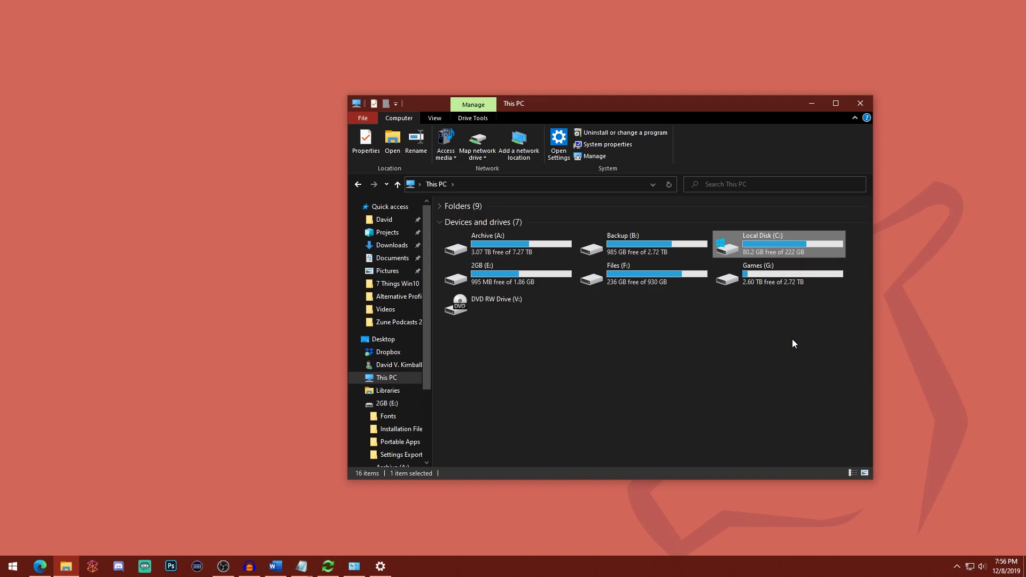
pyautogui.click(642, 278)
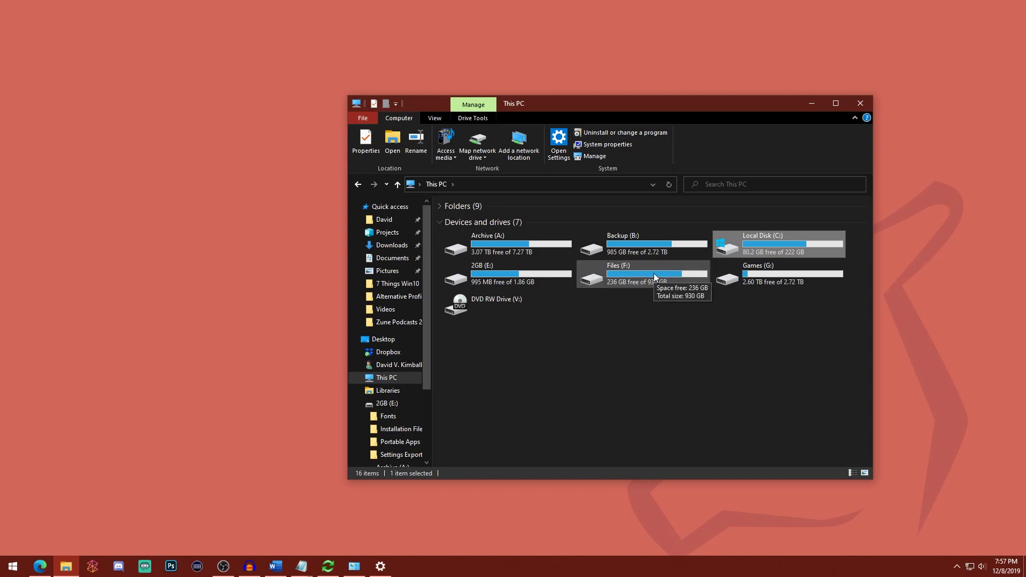
pyautogui.moveTo(792, 252)
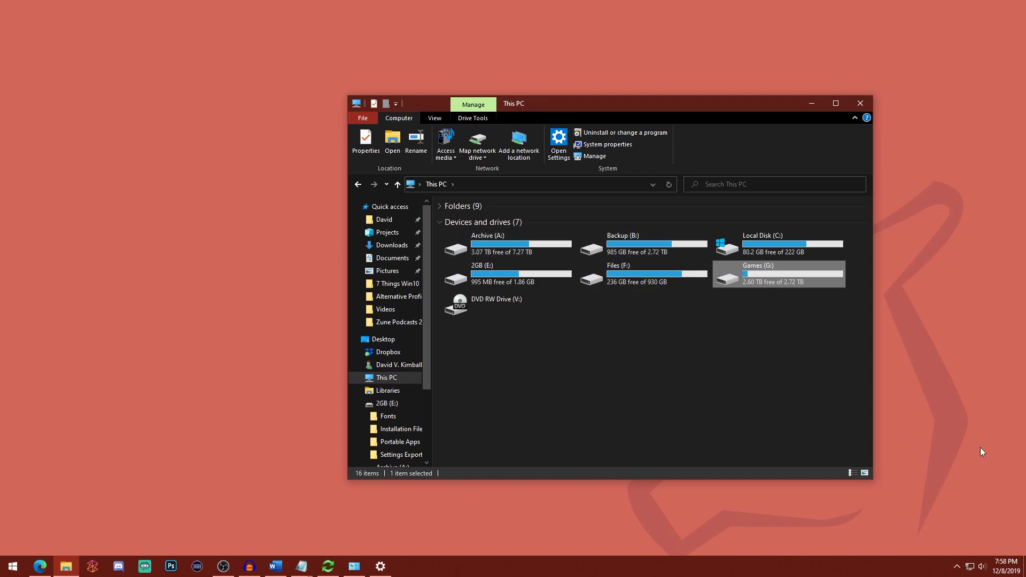
pyautogui.click(957, 568)
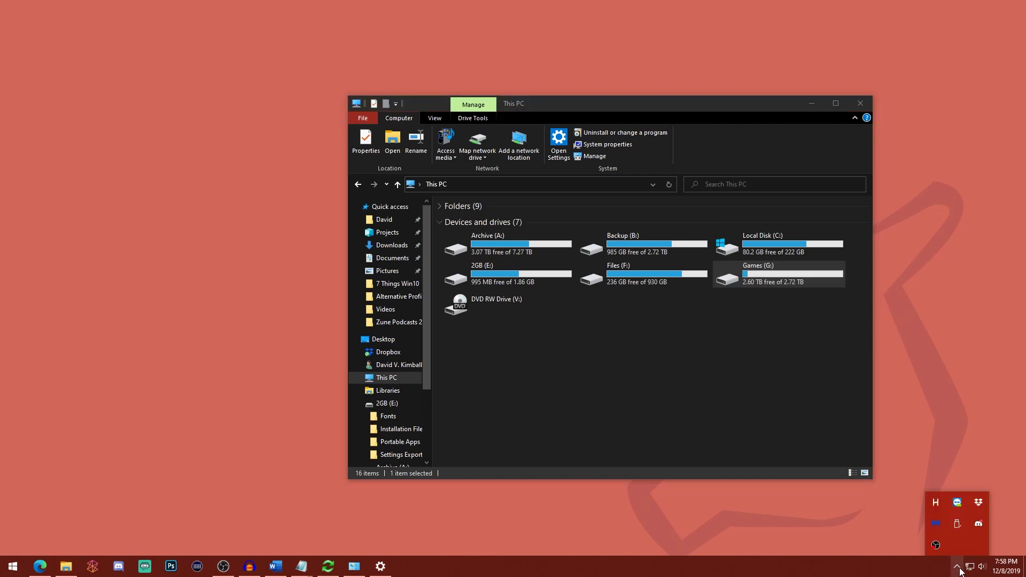
pyautogui.click(957, 523)
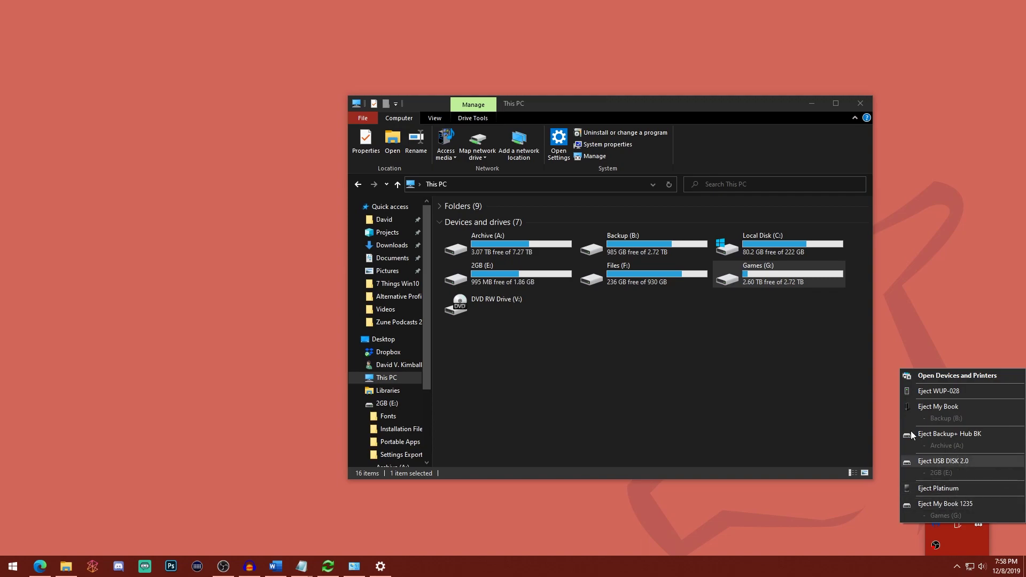
pyautogui.click(735, 355)
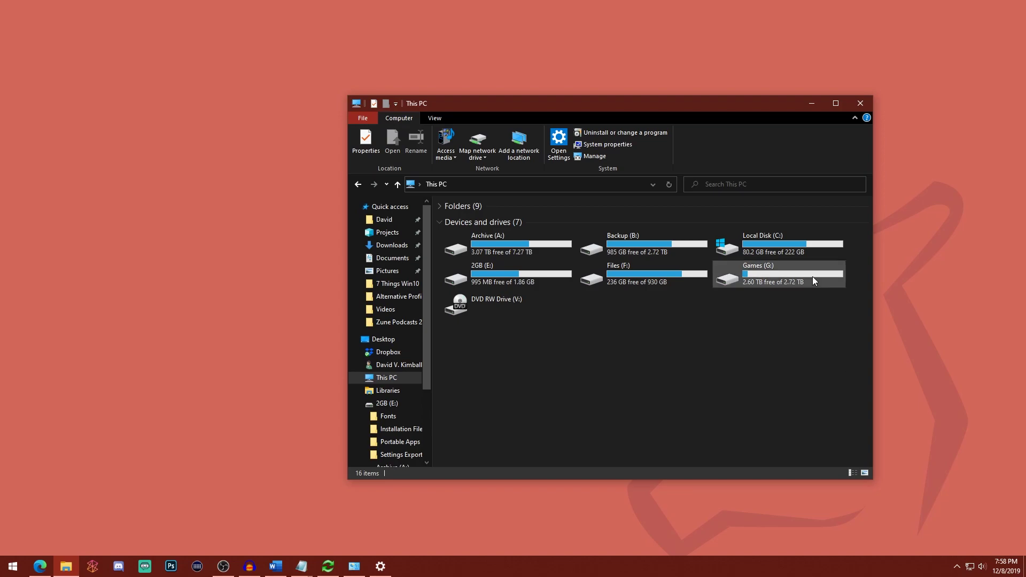
pyautogui.click(793, 247)
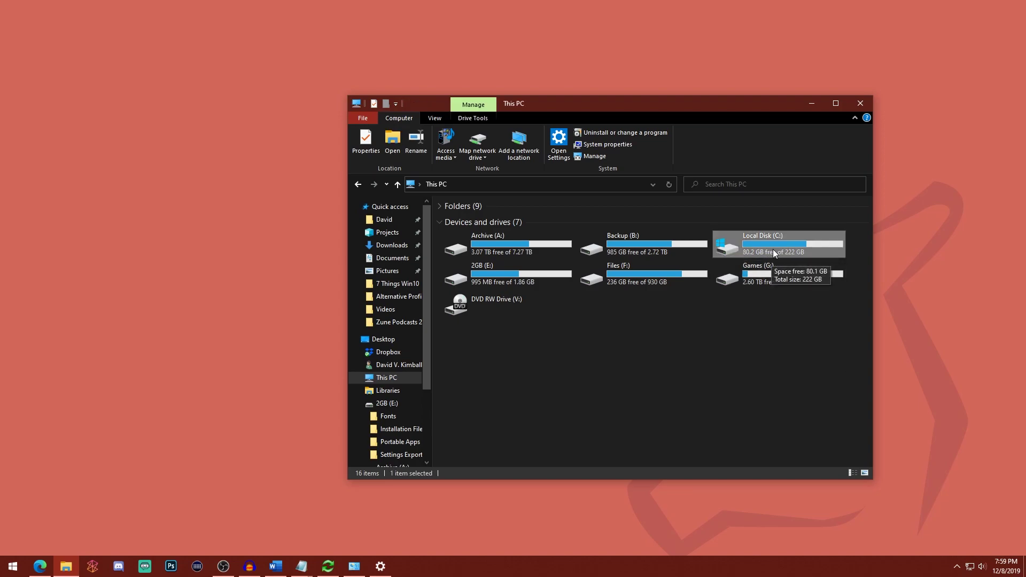
pyautogui.click(653, 284)
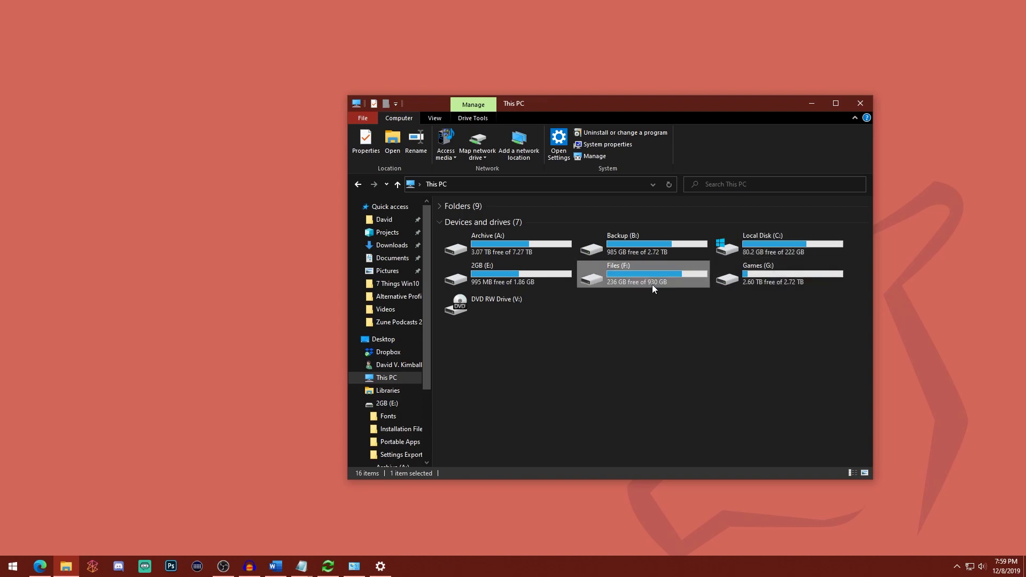
pyautogui.click(800, 253)
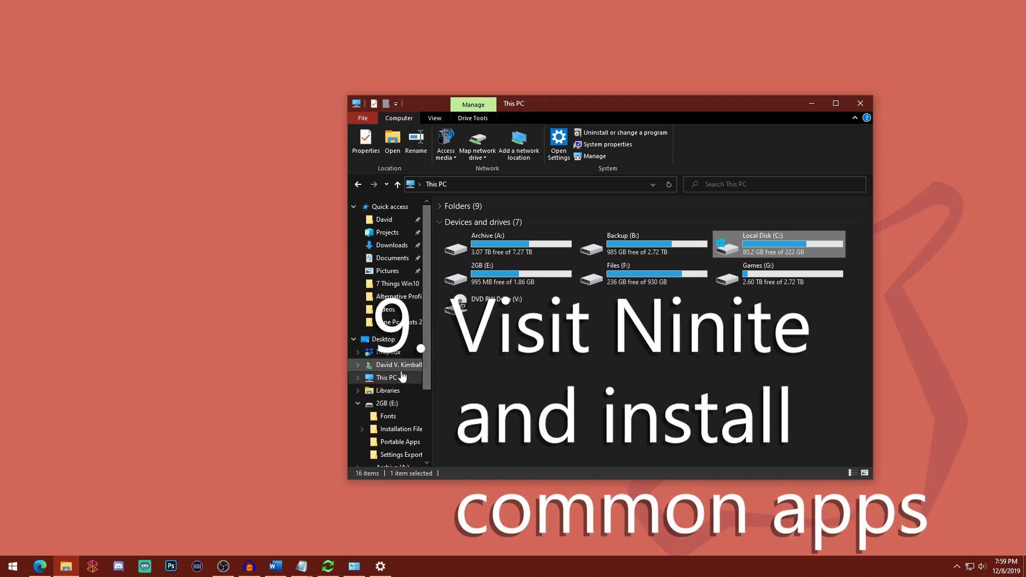
# Open the Ninite.com shortcut from 2GB (E:) and tick Chrome, 7-Zip, Discord and Dropbox
pyautogui.click(386, 403)
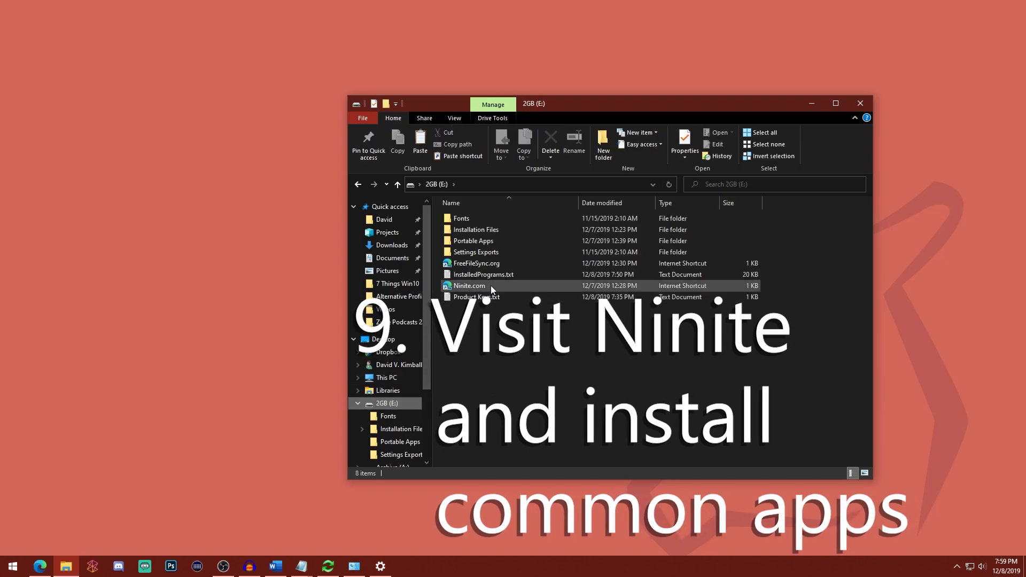
pyautogui.doubleClick(491, 285)
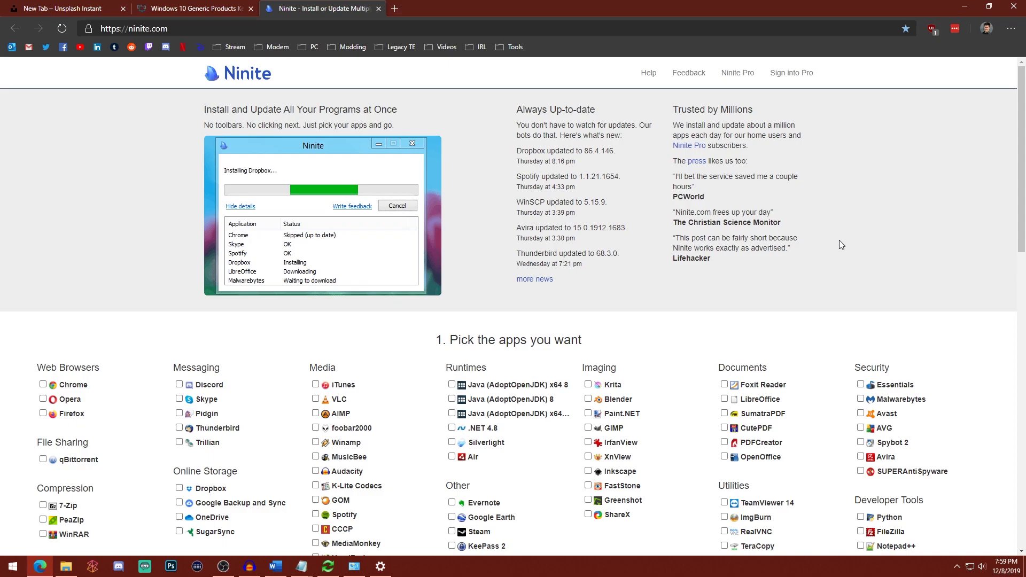
pyautogui.scroll(-3, 839, 239)
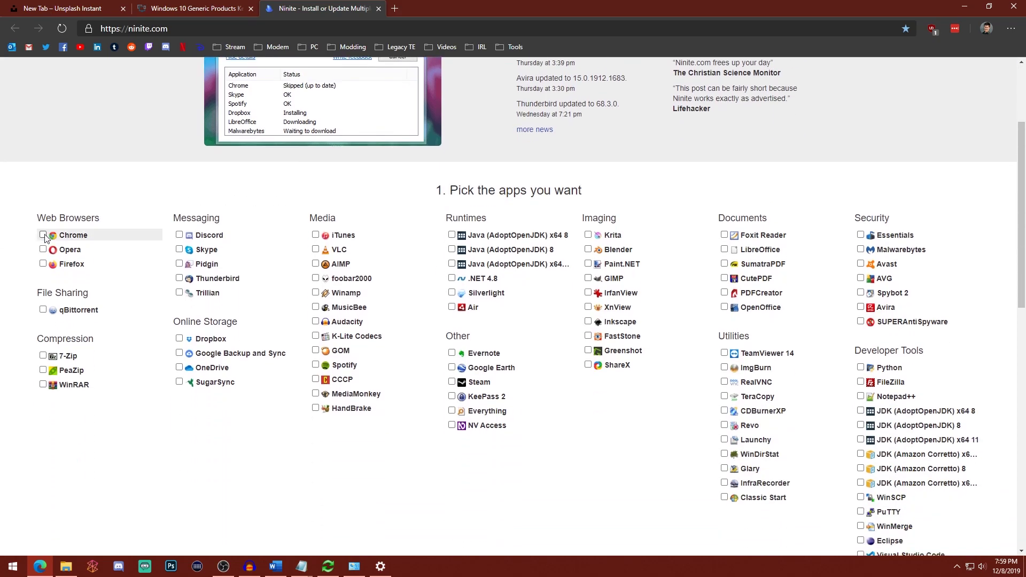
pyautogui.click(43, 236)
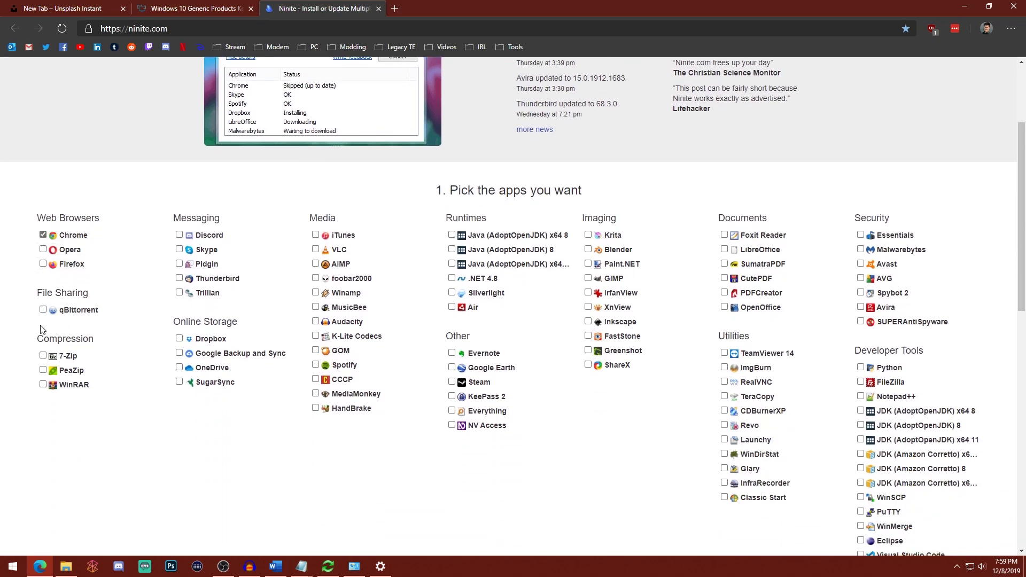
pyautogui.click(43, 356)
pyautogui.click(179, 236)
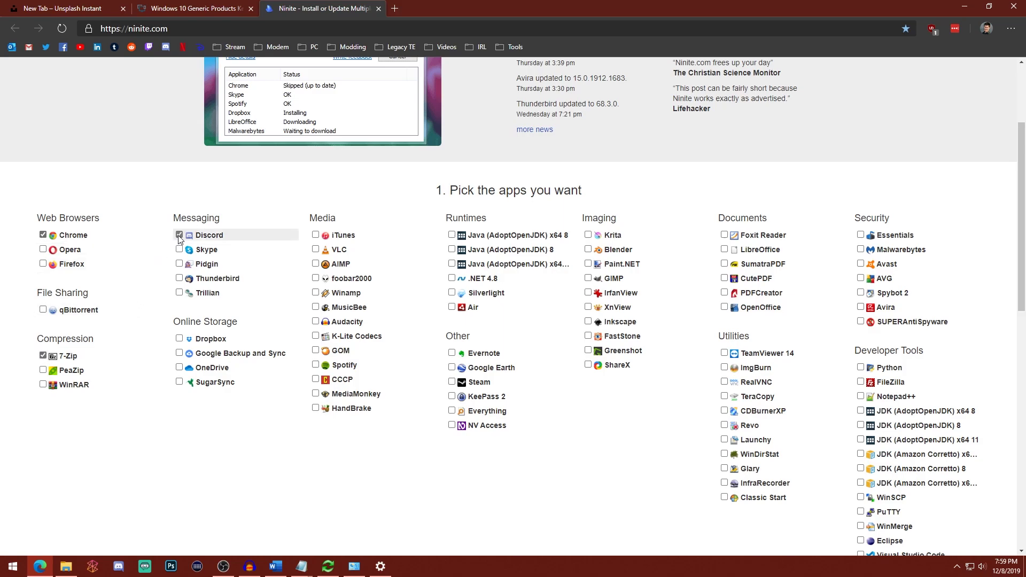
pyautogui.click(179, 339)
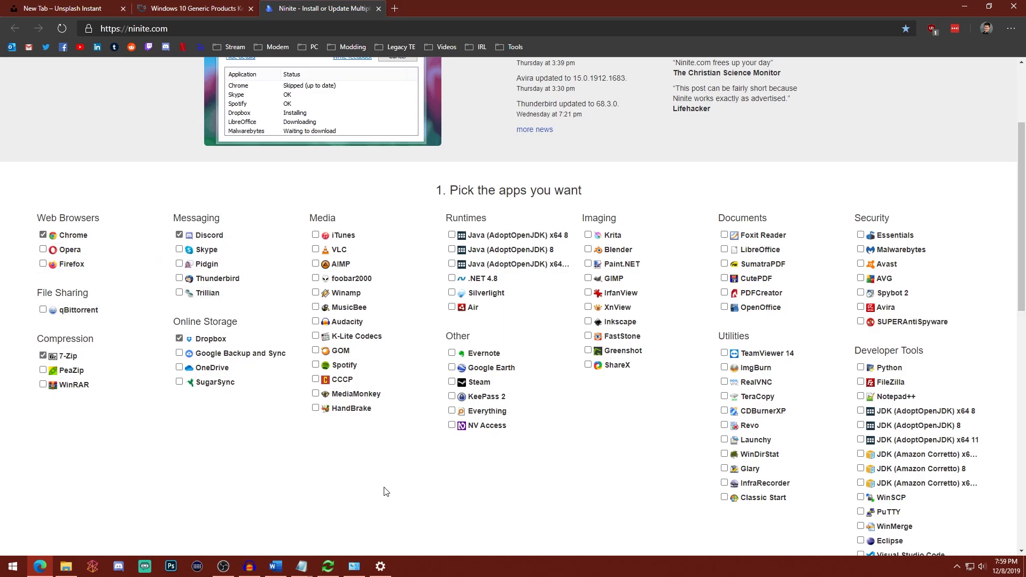
pyautogui.scroll(-3, 389, 489)
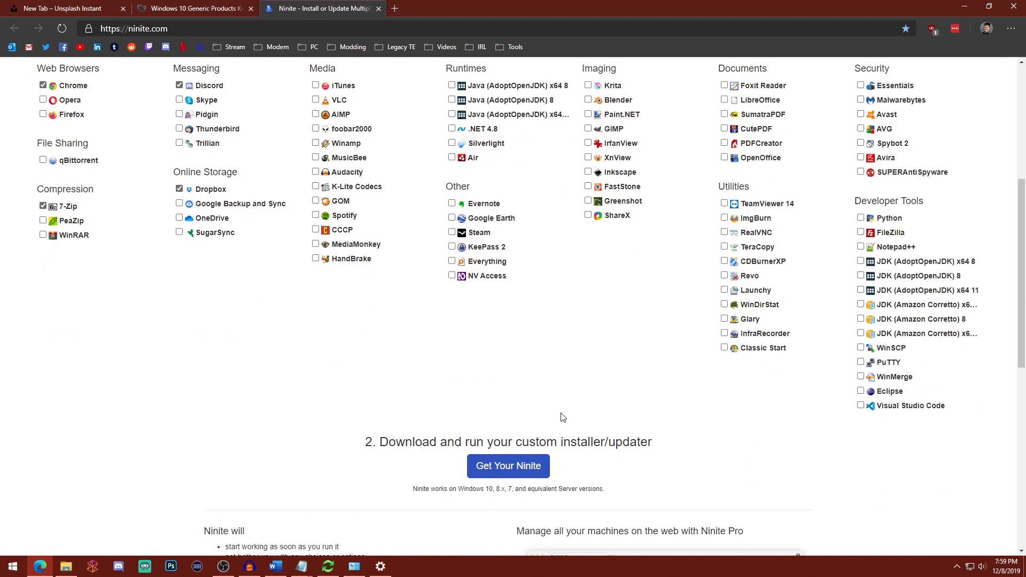
pyautogui.scroll(1, 562, 417)
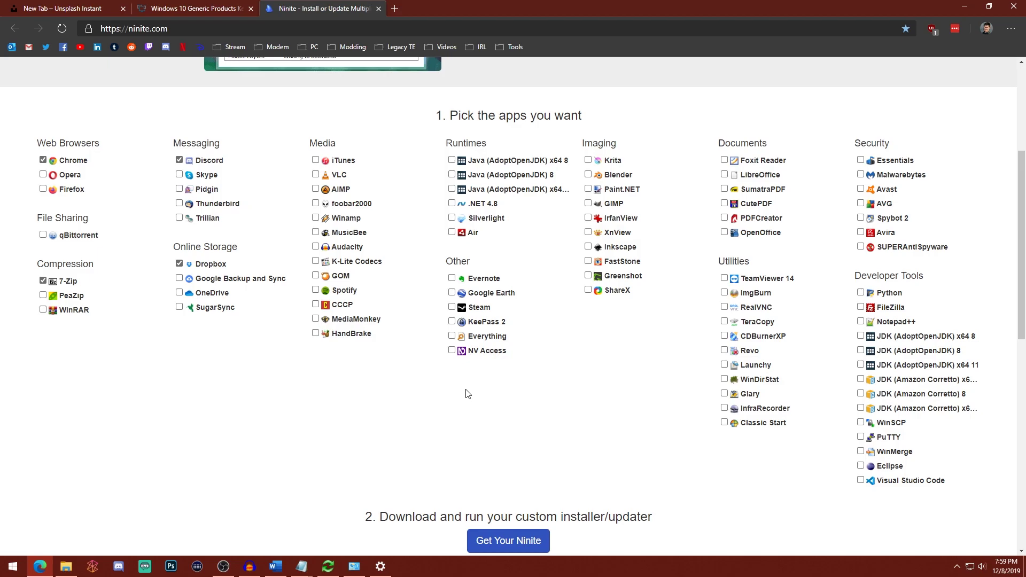
# Add VLC, Malwarebytes, Steam and TeamViewer 14, then save the custom Ninite installer to Downloads
pyautogui.click(316, 175)
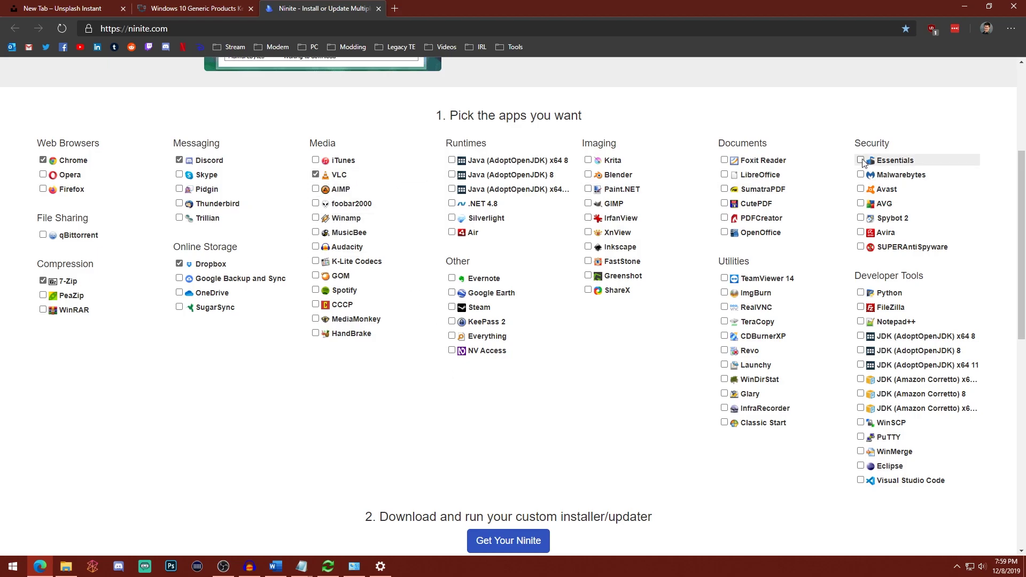
pyautogui.click(861, 176)
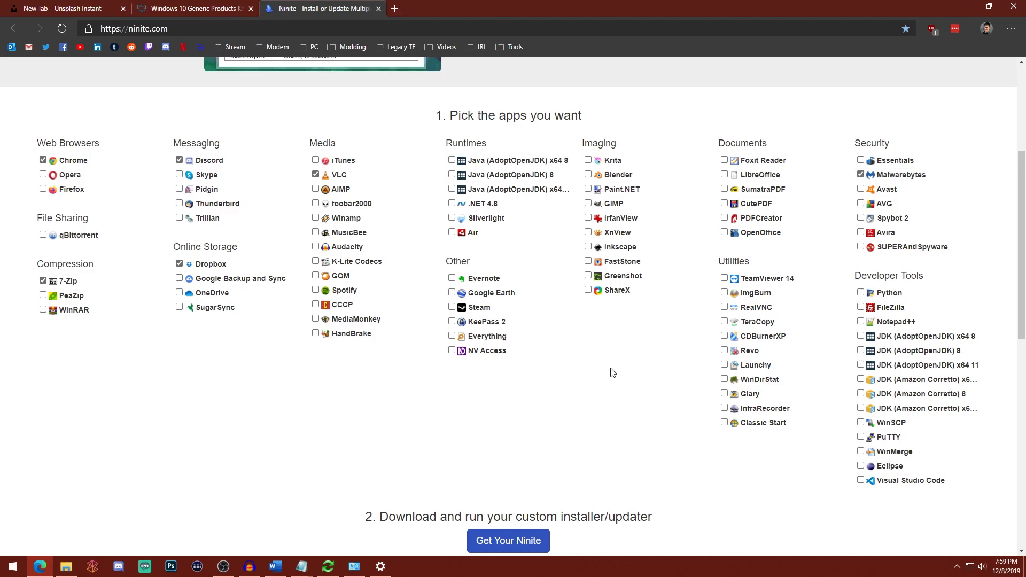
pyautogui.click(452, 308)
pyautogui.click(725, 279)
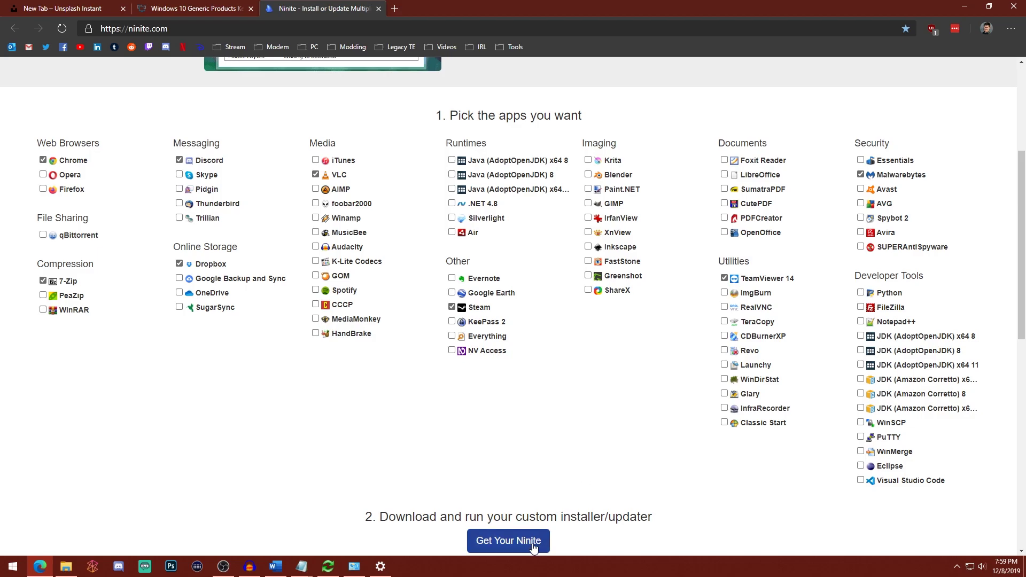
pyautogui.click(481, 540)
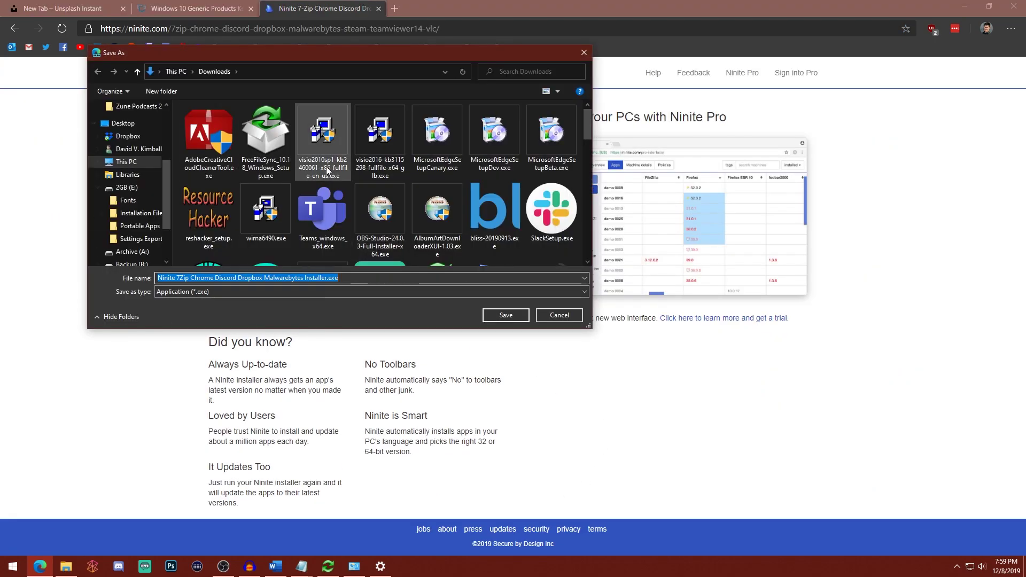
pyautogui.click(503, 316)
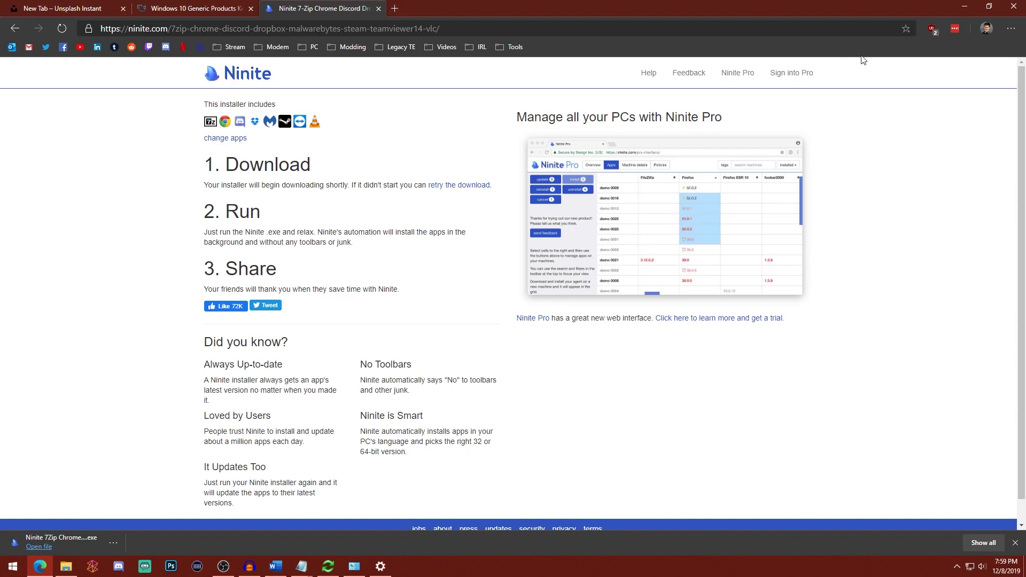
pyautogui.click(965, 7)
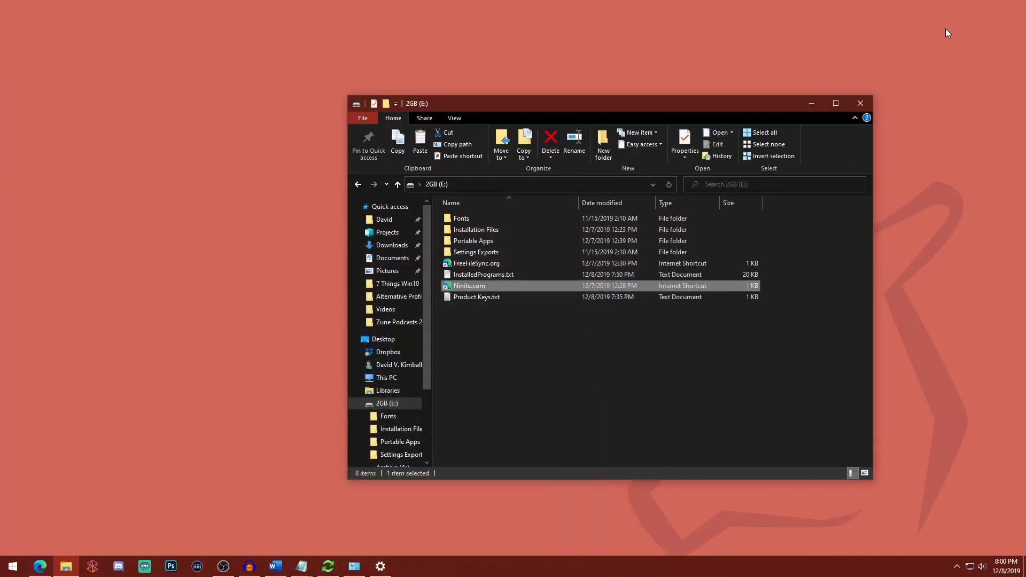
pyautogui.click(603, 364)
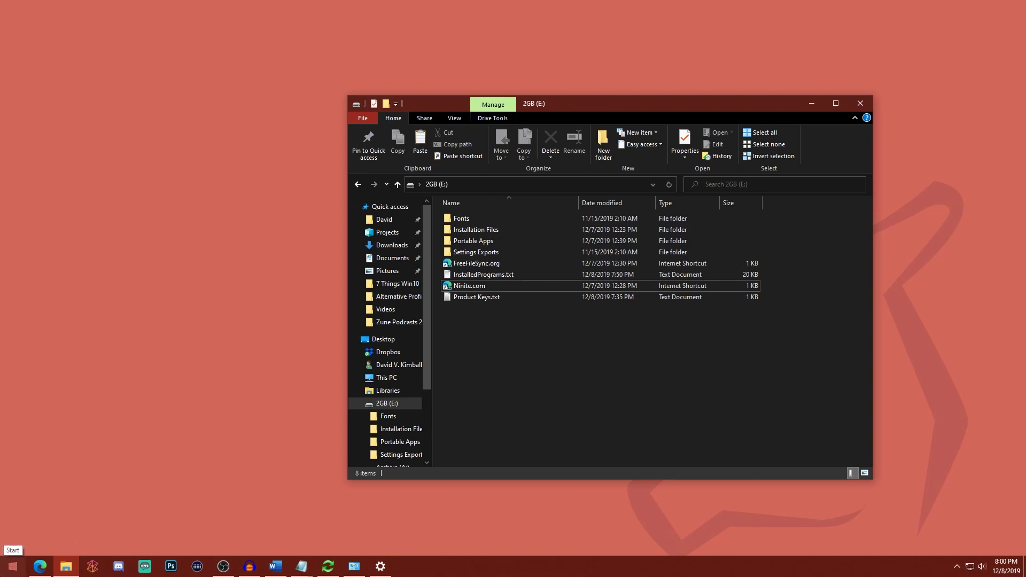
# Launch Disk Management via a 'diskm' search and place it over Explorer to view volumes and disks
pyautogui.click(13, 567)
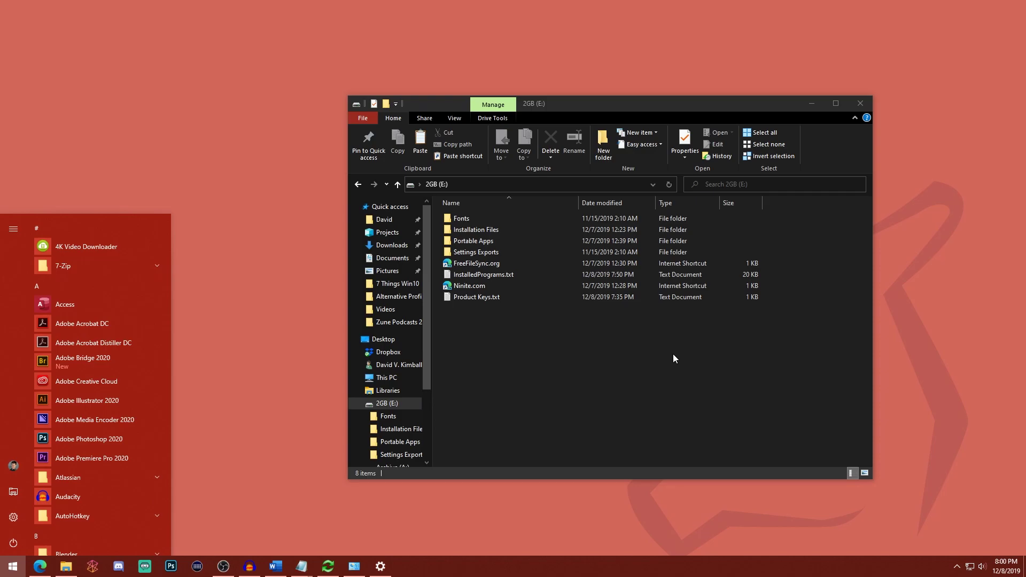
pyautogui.write('di')
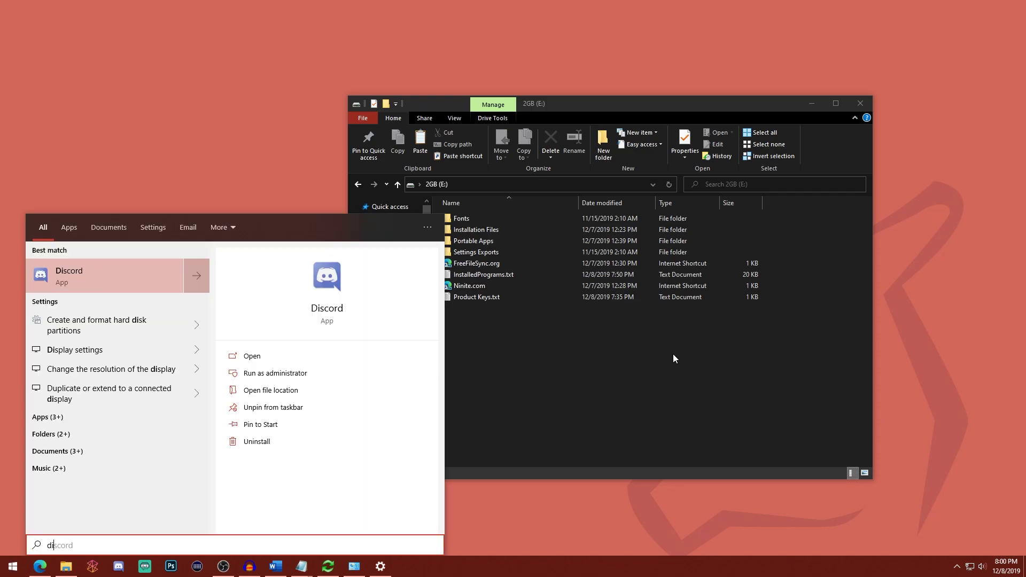
pyautogui.write('skm')
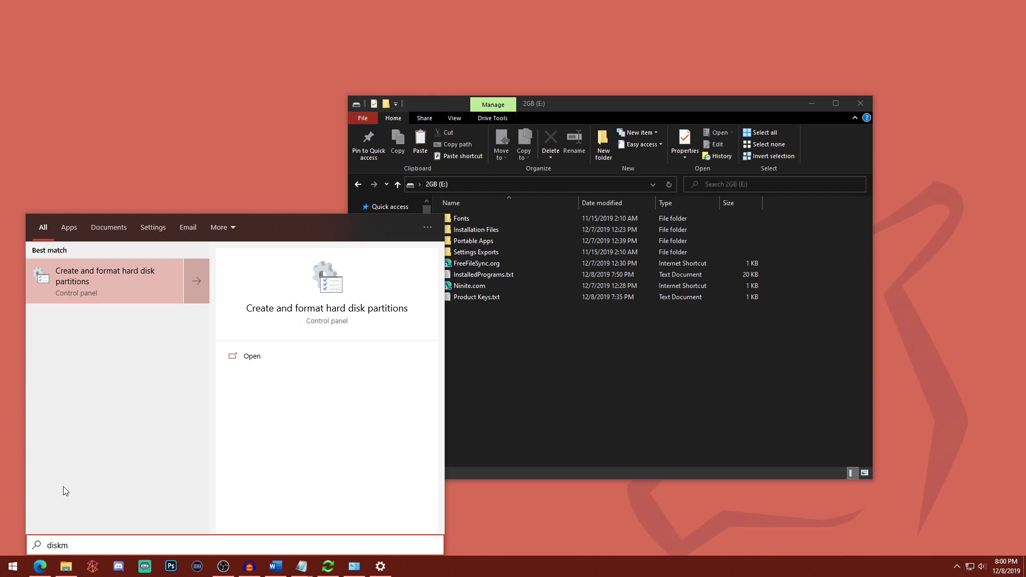
pyautogui.click(114, 285)
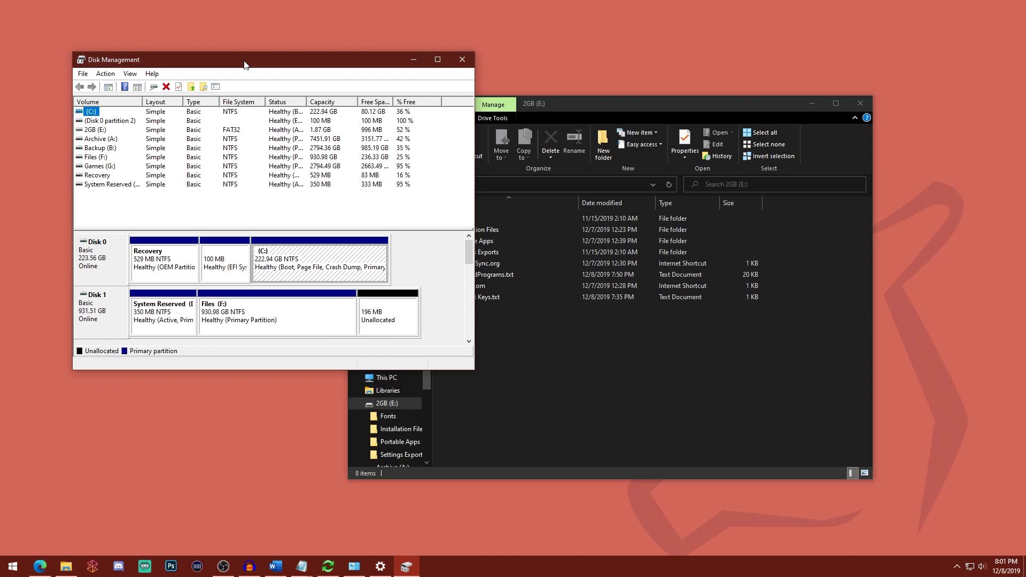
pyautogui.moveTo(245, 64); pyautogui.dragTo(559, 135)
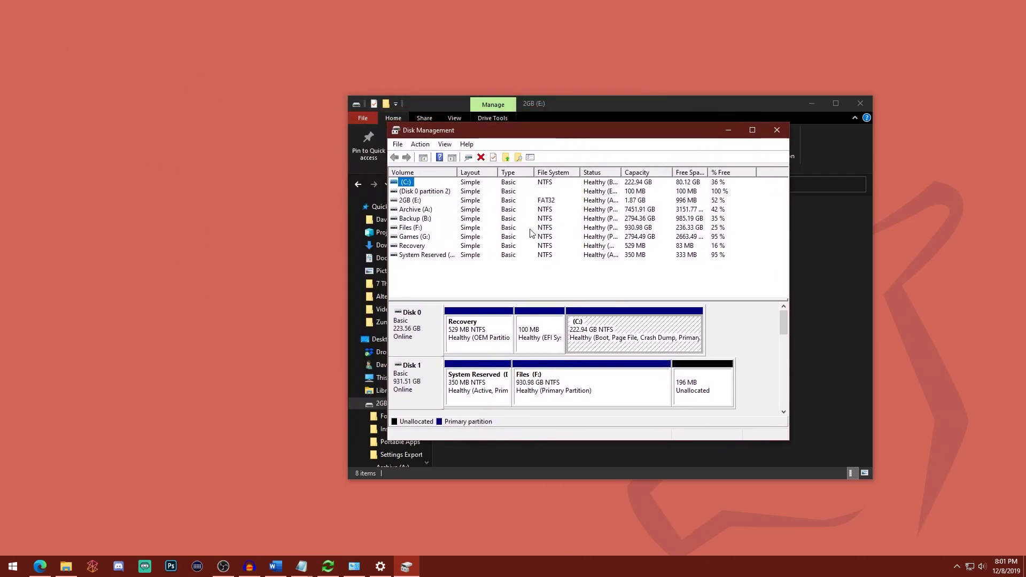
pyautogui.click(409, 230)
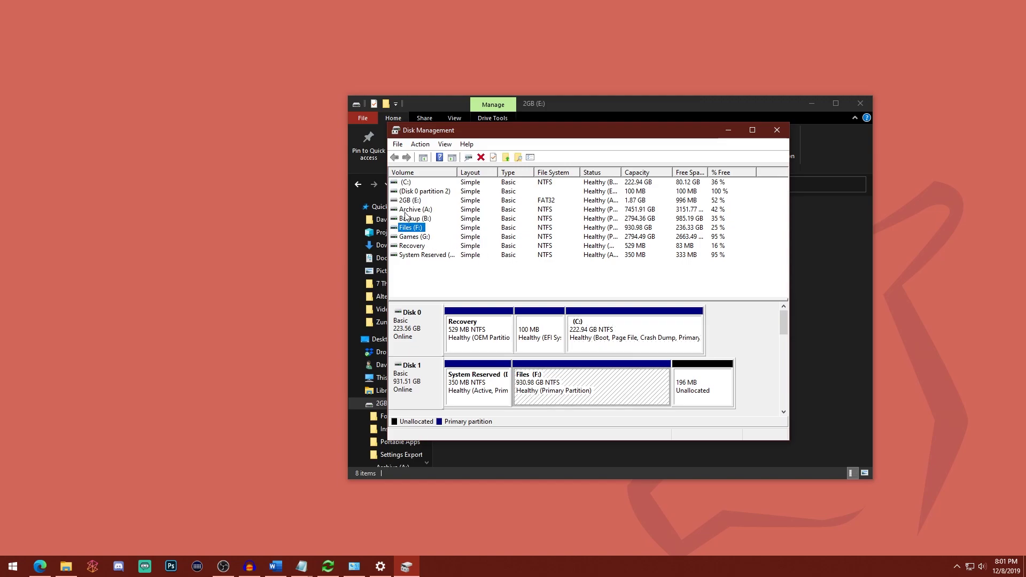
pyautogui.rightClick(412, 230)
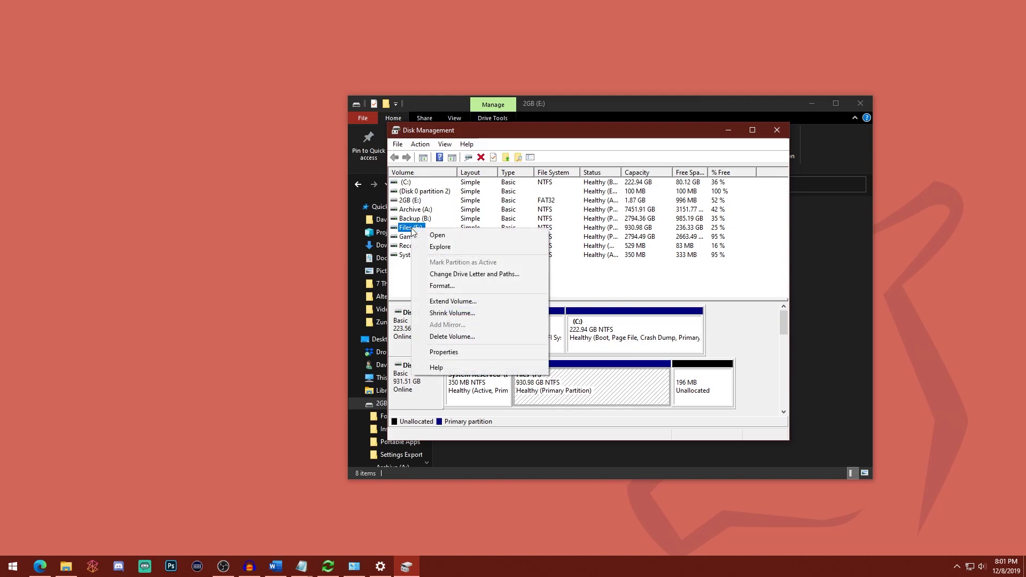
pyautogui.click(479, 274)
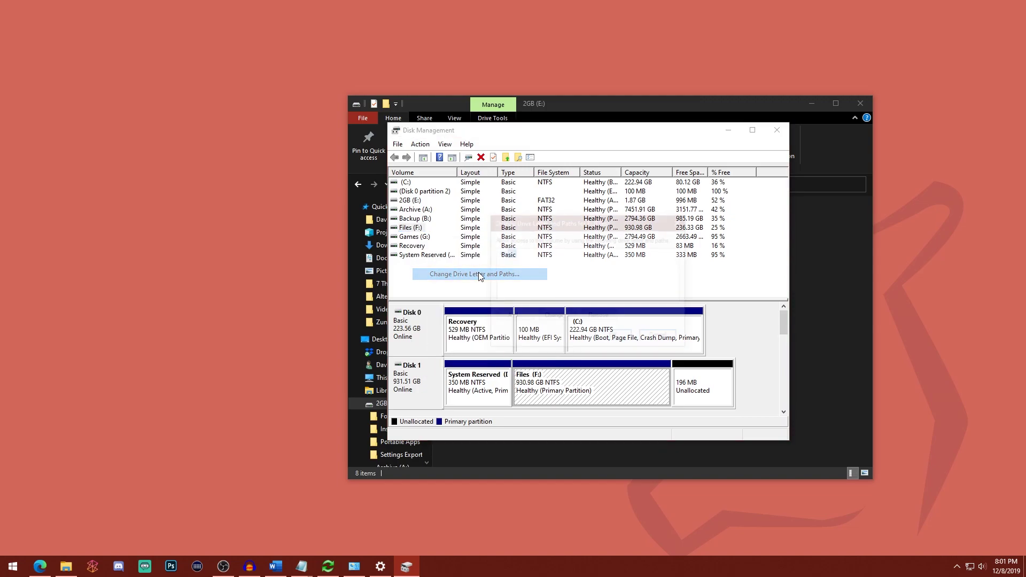
pyautogui.click(554, 317)
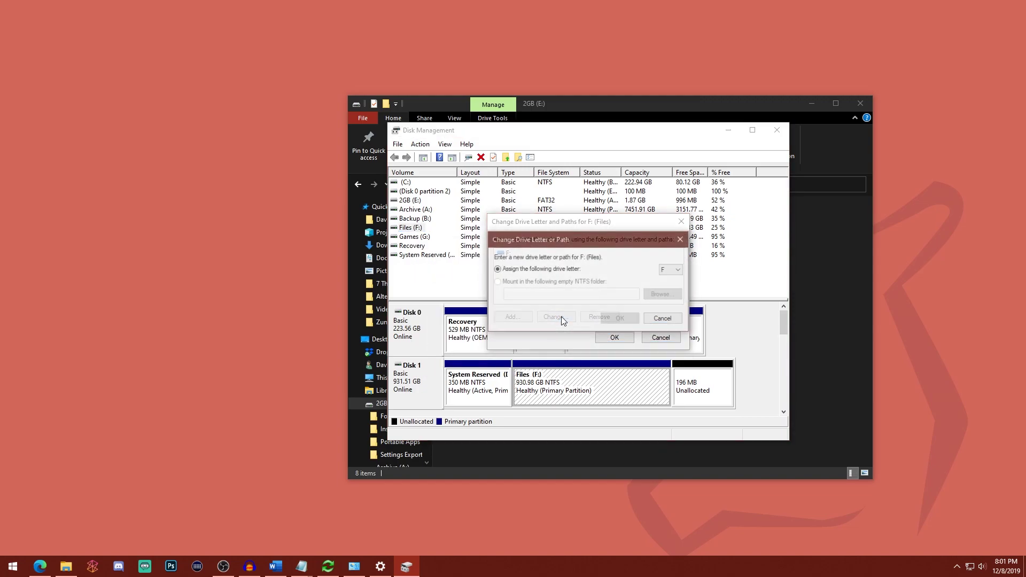
pyautogui.click(667, 271)
pyautogui.click(667, 270)
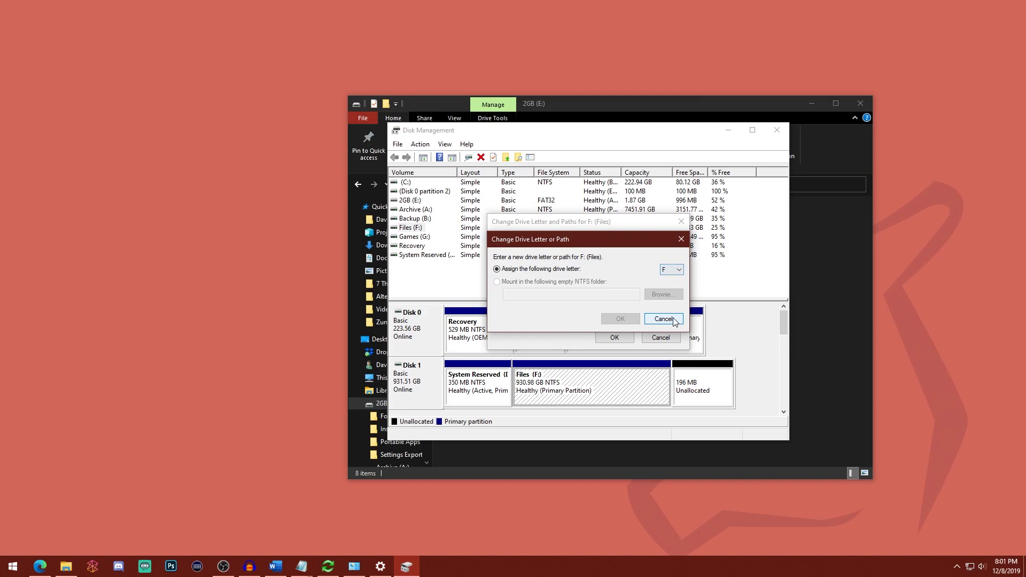
pyautogui.click(673, 318)
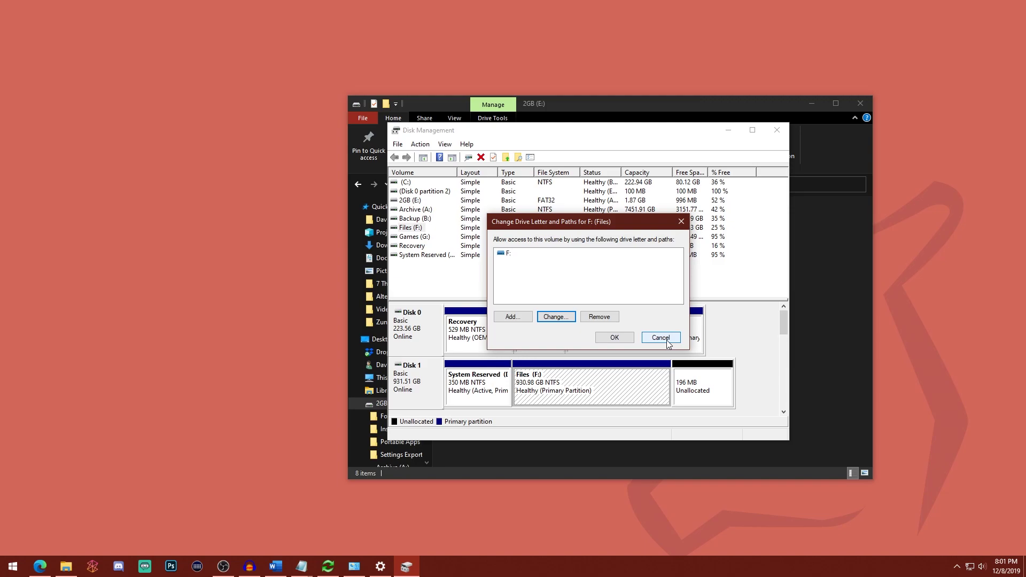
pyautogui.click(661, 337)
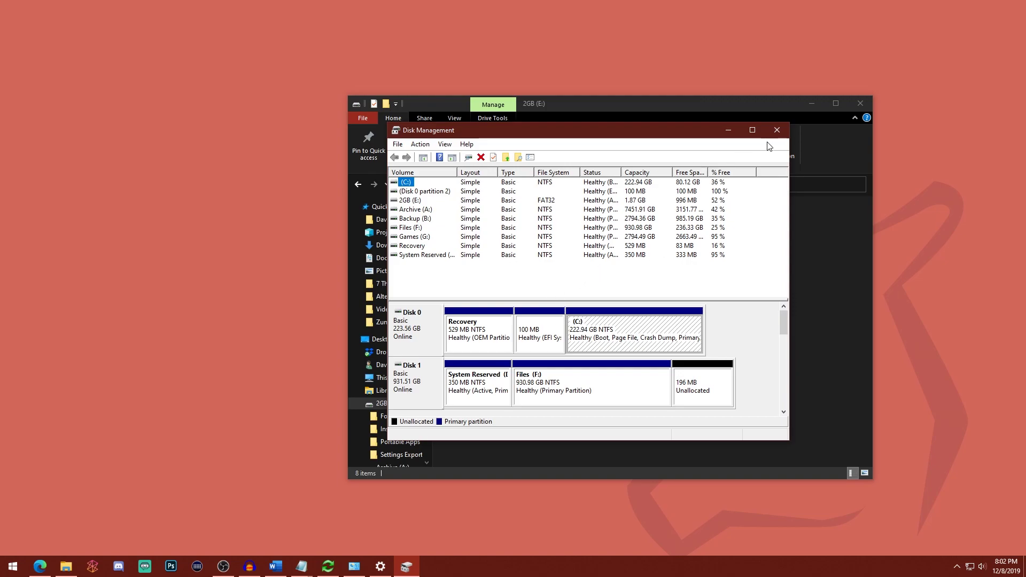
# Close Disk Management and open the Files (F:) drive from This PC
pyautogui.click(777, 130)
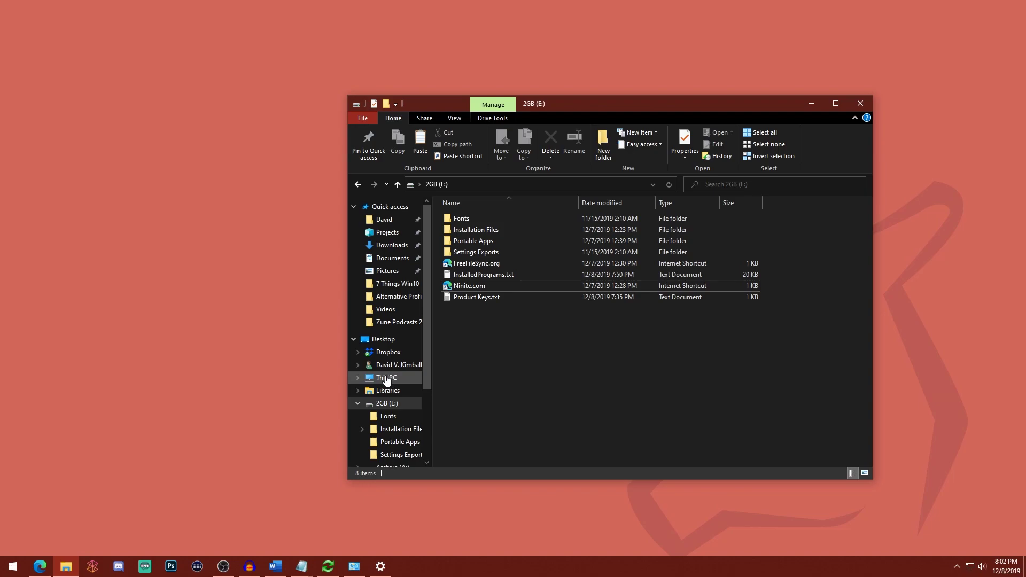
pyautogui.click(386, 378)
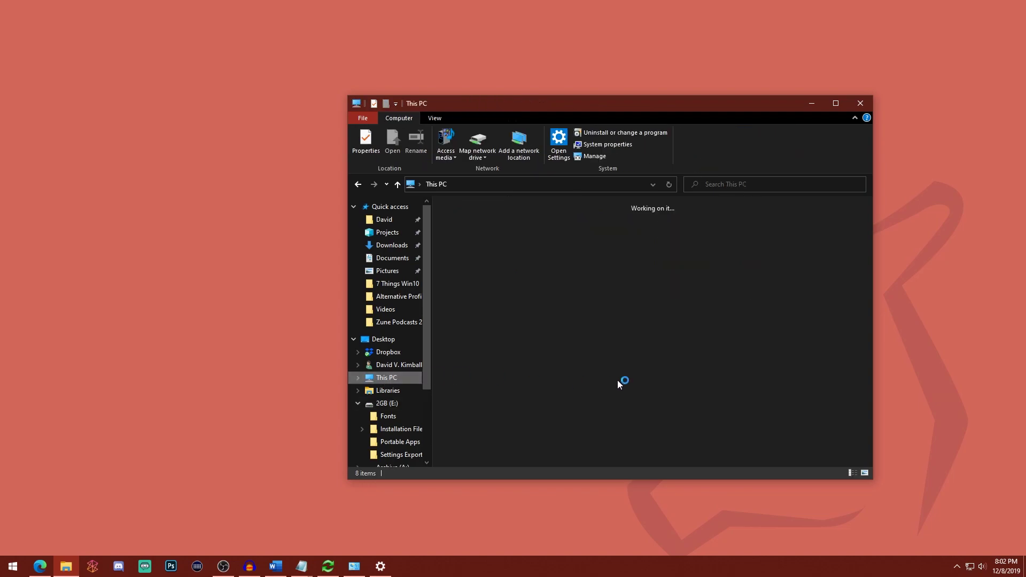
pyautogui.click(837, 249)
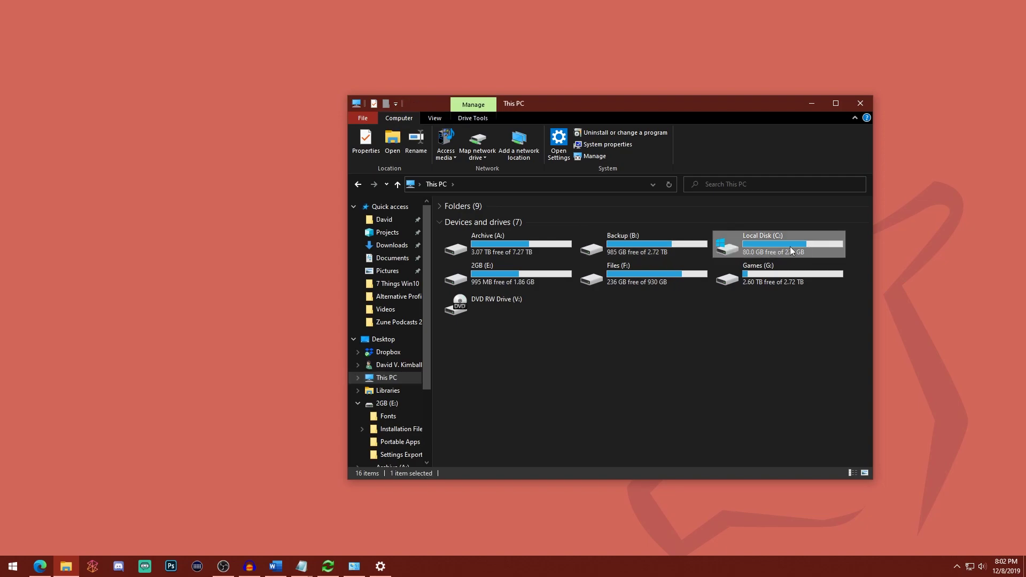
pyautogui.click(663, 270)
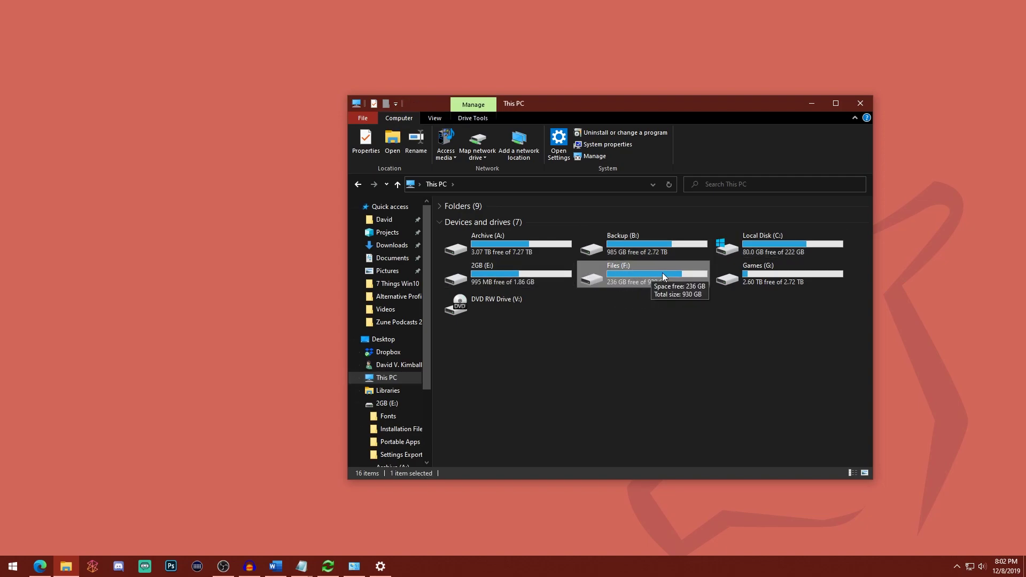
pyautogui.doubleClick(626, 274)
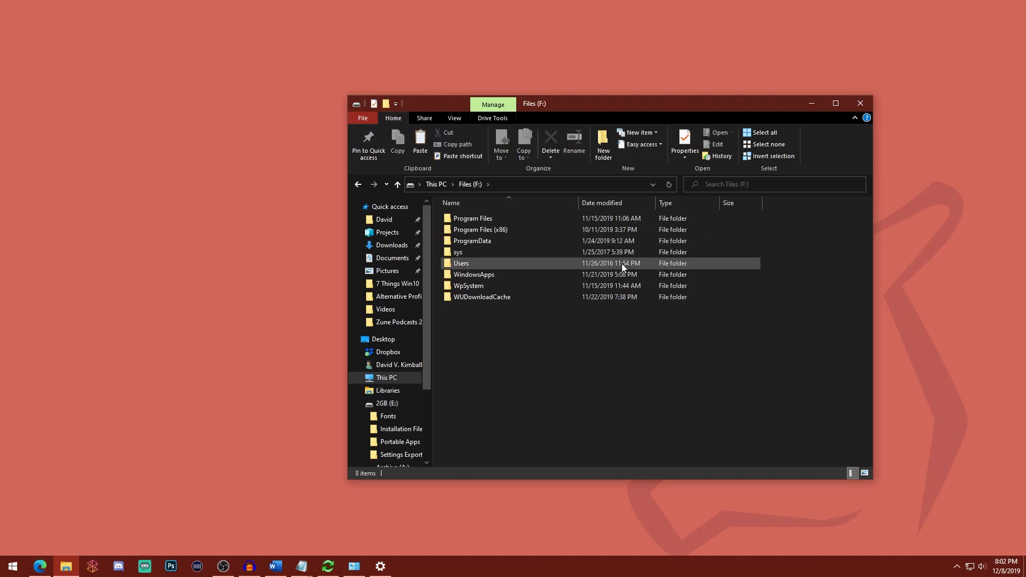
# Open F:\Users, look inside the user profile folder, then bring up that folder's context menu
pyautogui.doubleClick(489, 264)
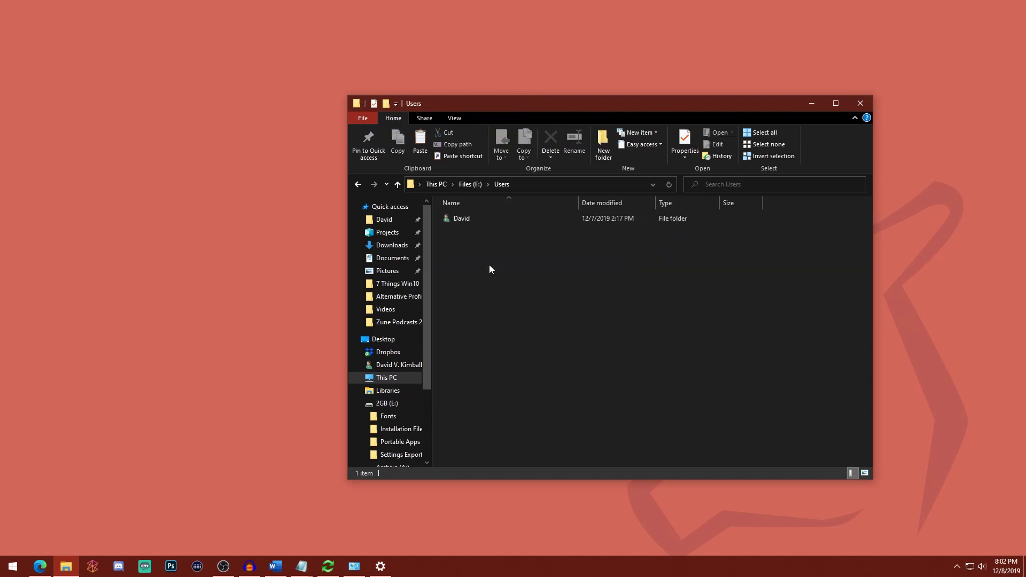
pyautogui.click(466, 224)
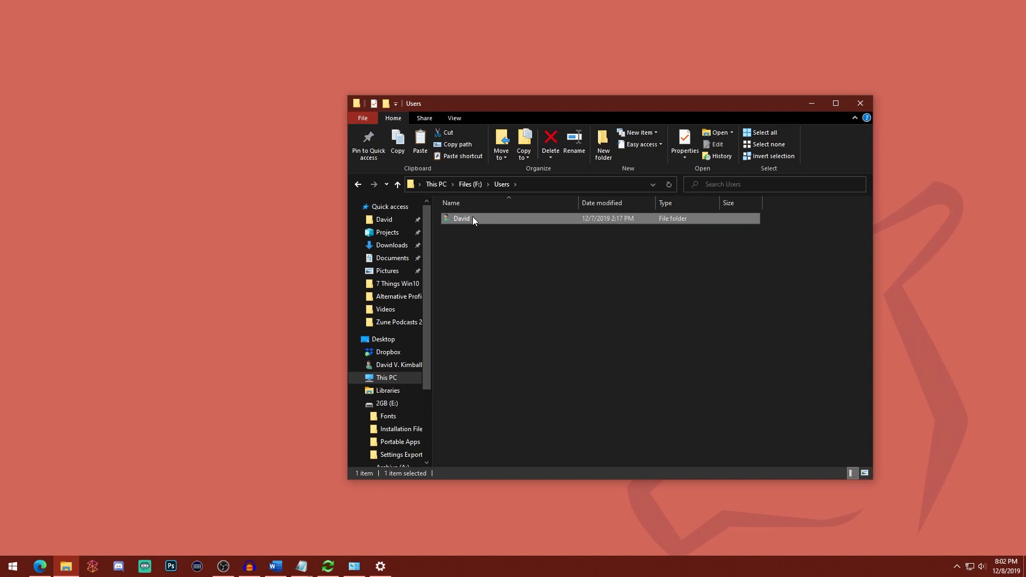
pyautogui.doubleClick(473, 217)
pyautogui.click(502, 184)
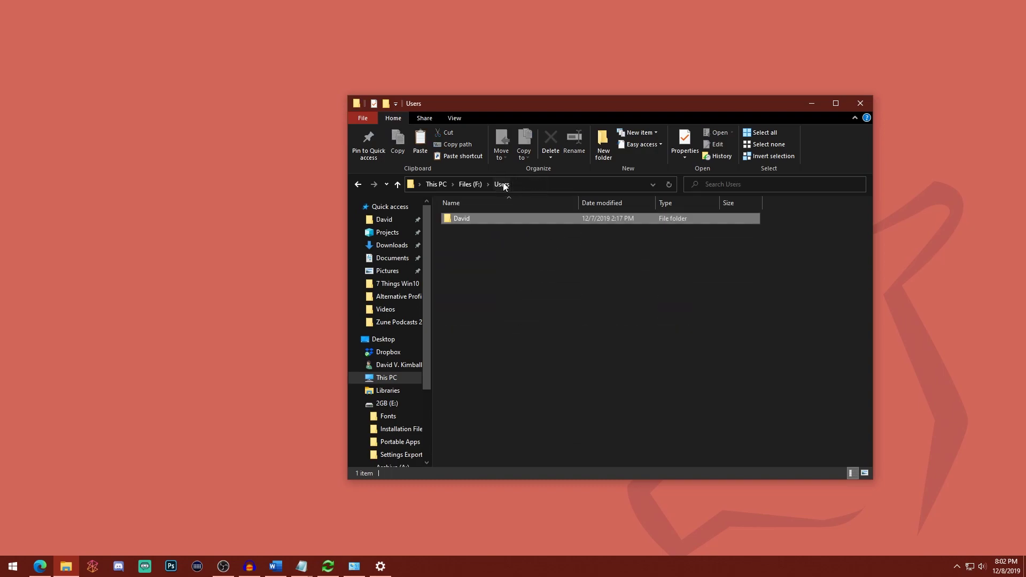
pyautogui.rightClick(469, 217)
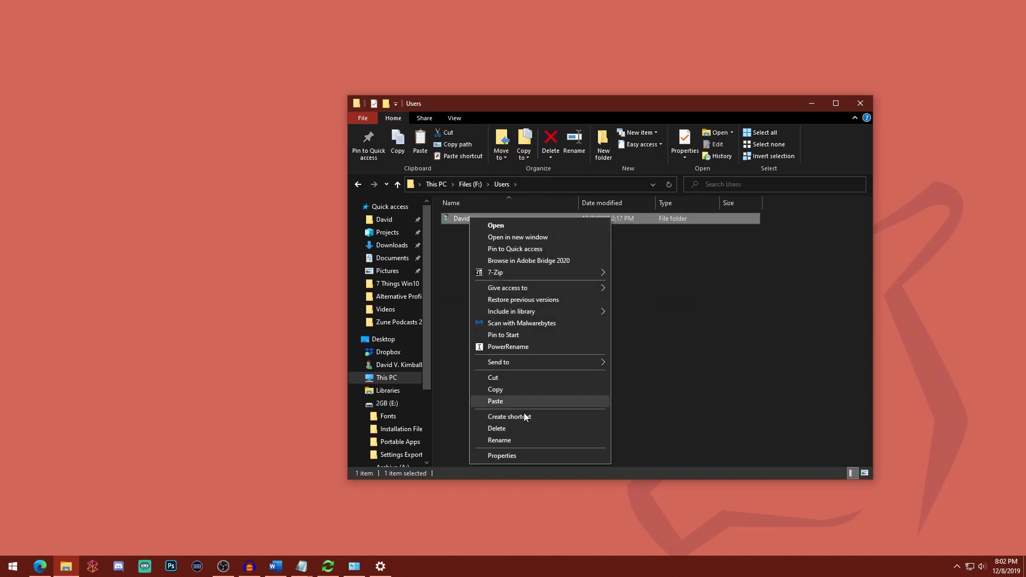
# Set the local user account as owner of the profile folder, replacing owner on all subcontainers and objects
pyautogui.click(521, 454)
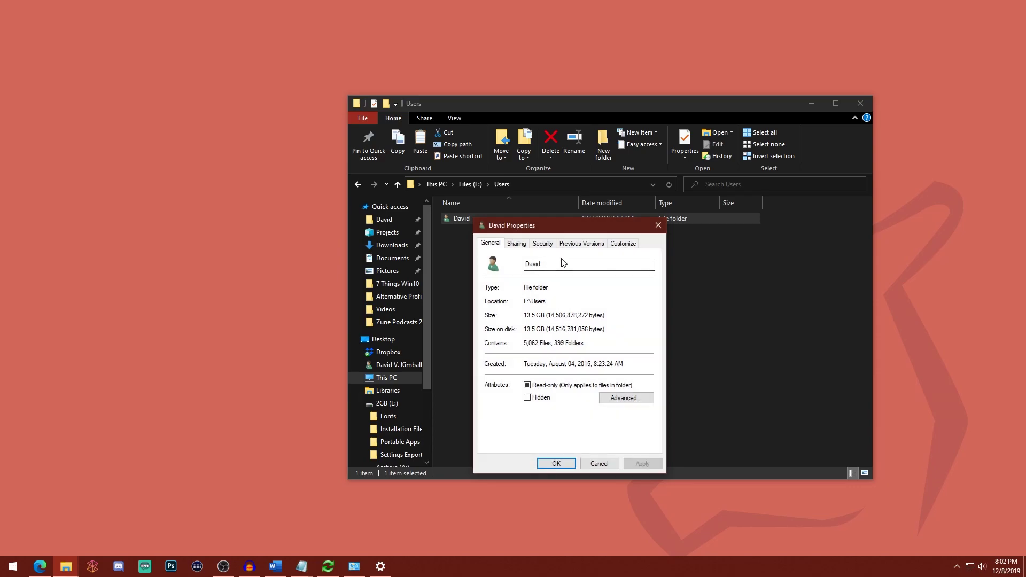
pyautogui.click(543, 243)
pyautogui.click(630, 423)
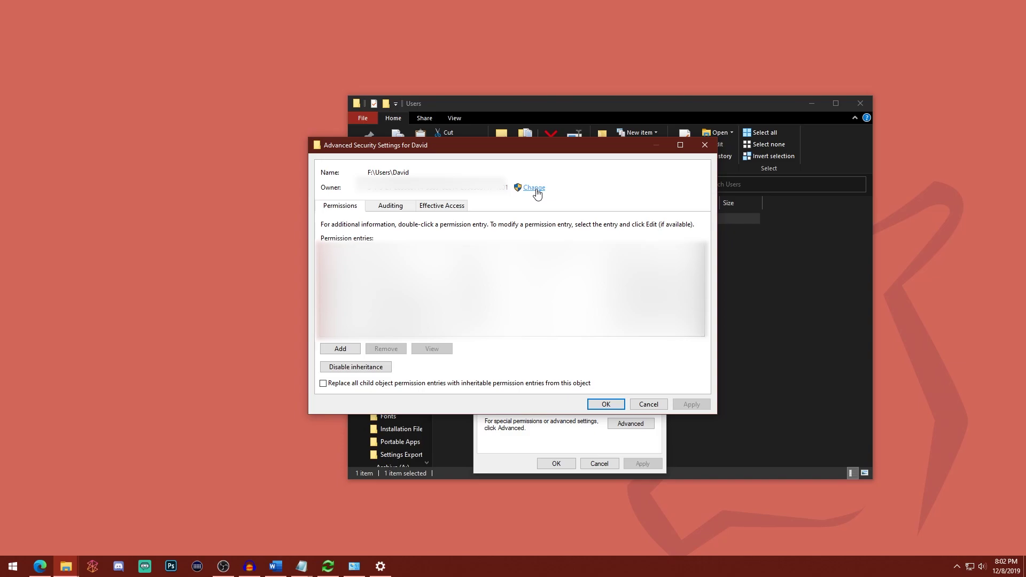
pyautogui.click(535, 188)
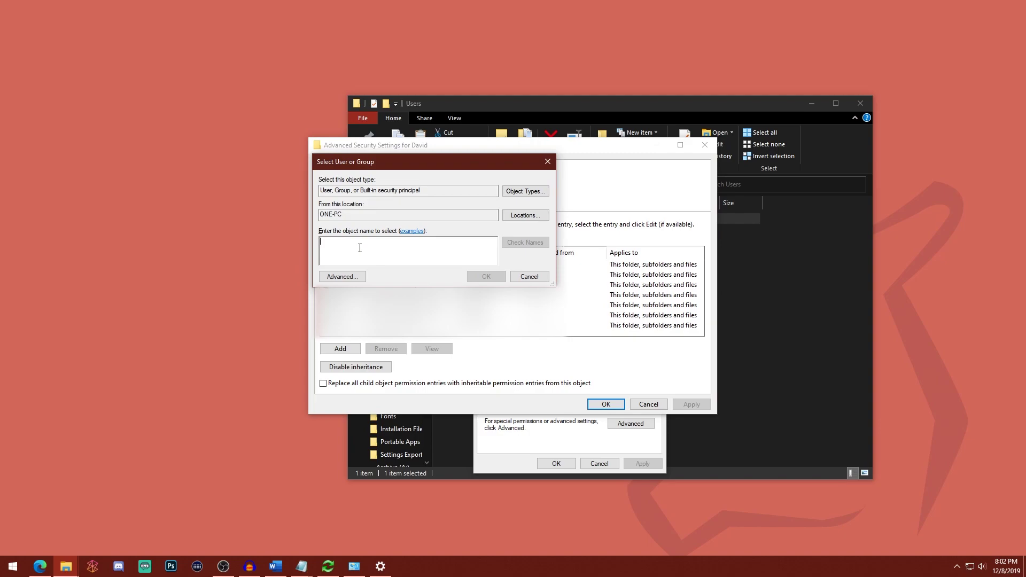
pyautogui.write('David')
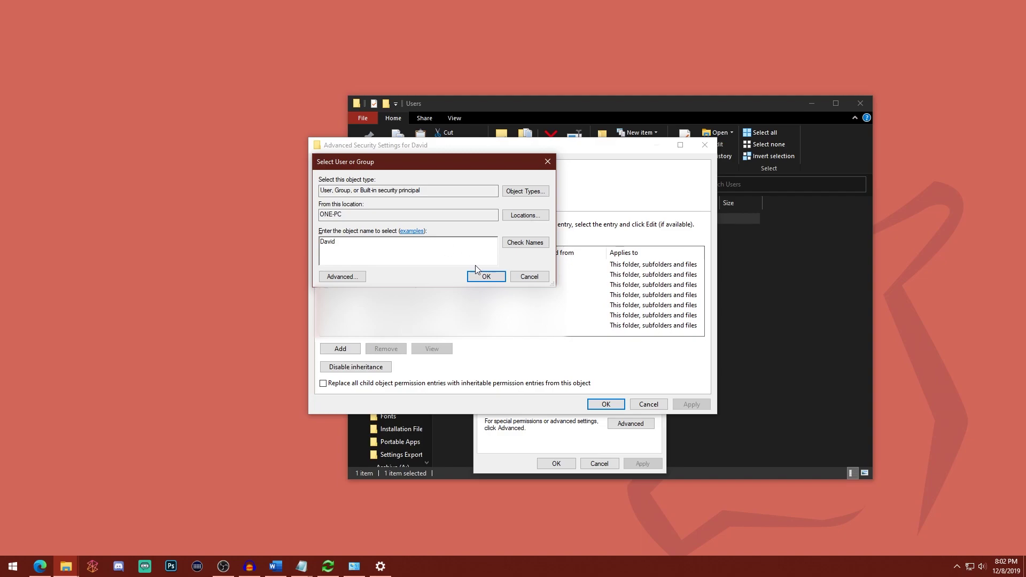
pyautogui.click(525, 243)
pyautogui.click(486, 277)
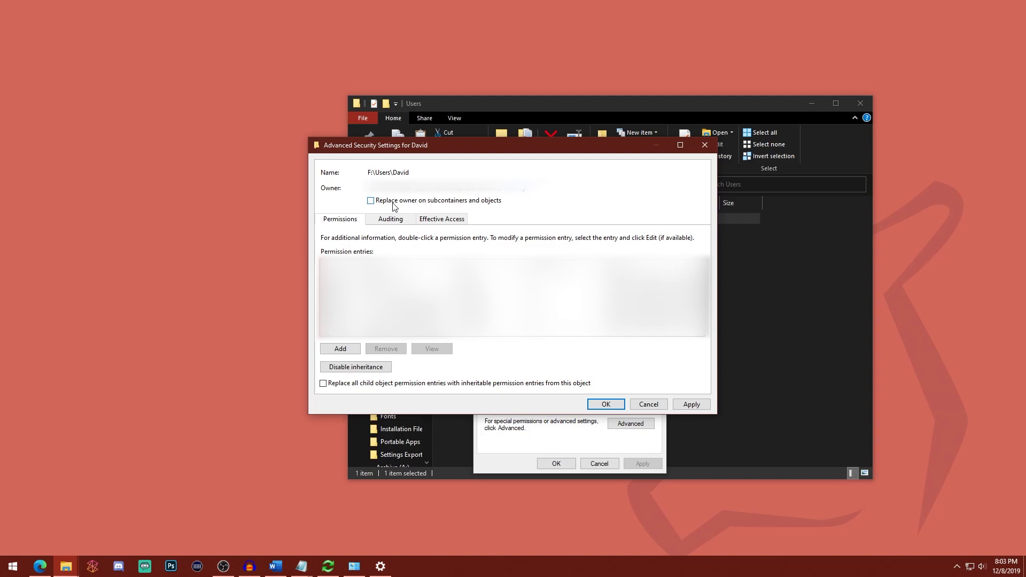
pyautogui.click(371, 203)
pyautogui.click(653, 406)
pyautogui.click(599, 463)
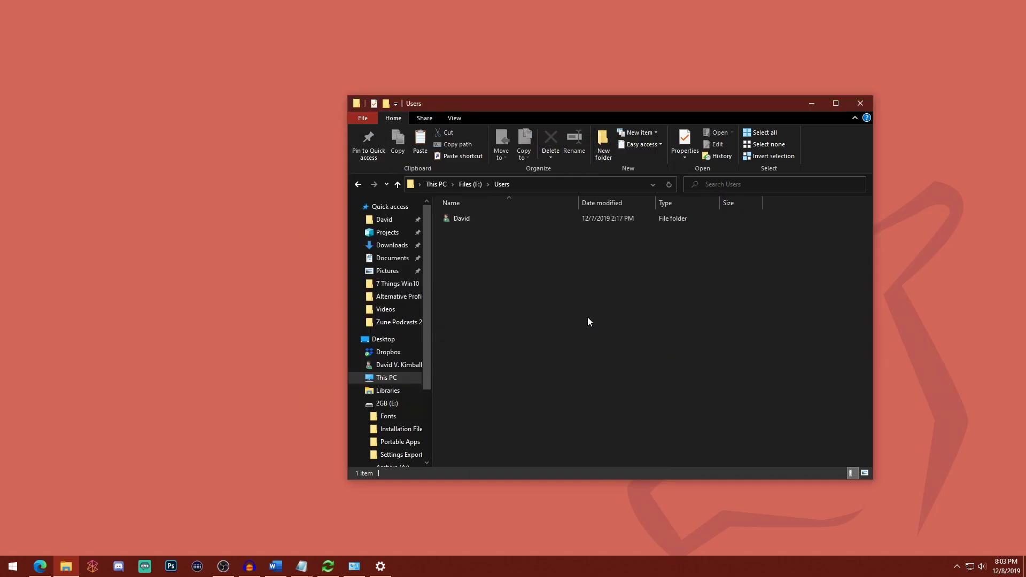
# Close the Users folder window, leaving the empty desktop
pyautogui.click(858, 104)
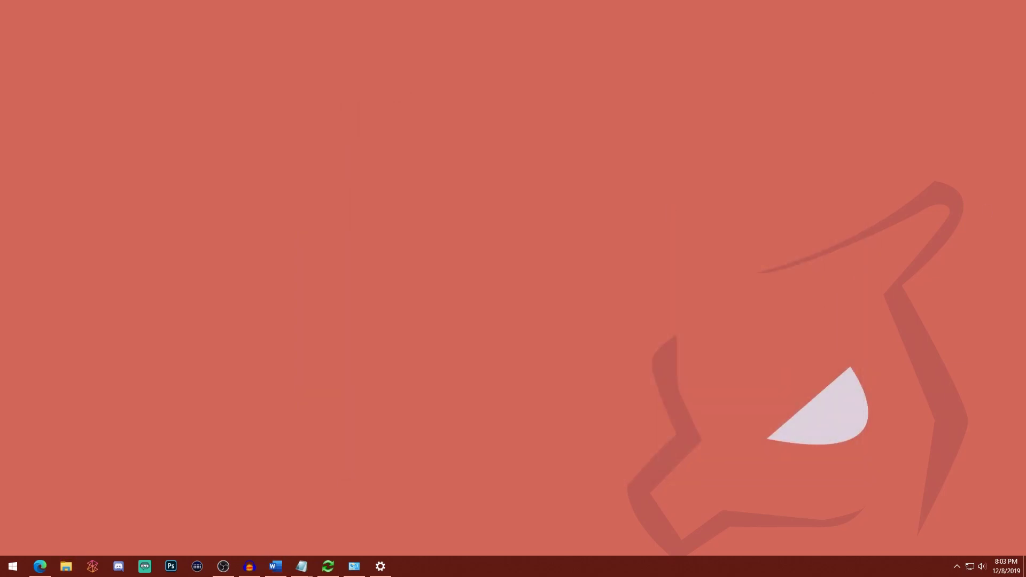